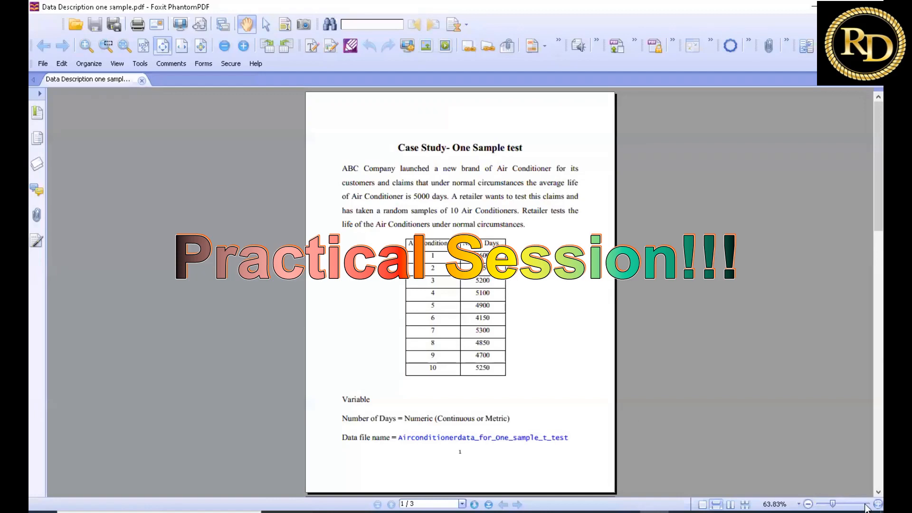
- Read the one-sample case study on air conditioner life, its table of days and the variable description, and leave the PDF
click(866, 504)
click(865, 504)
click(865, 505)
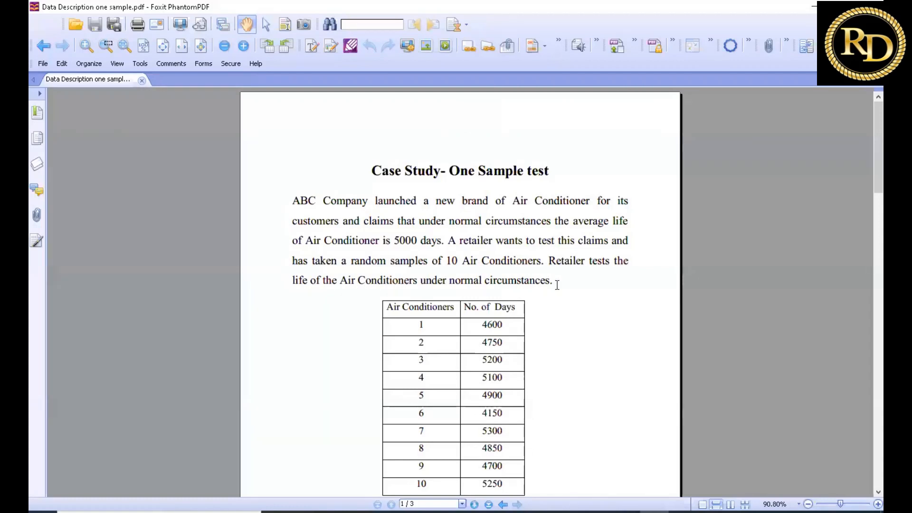
scroll(603, 277, down, 2)
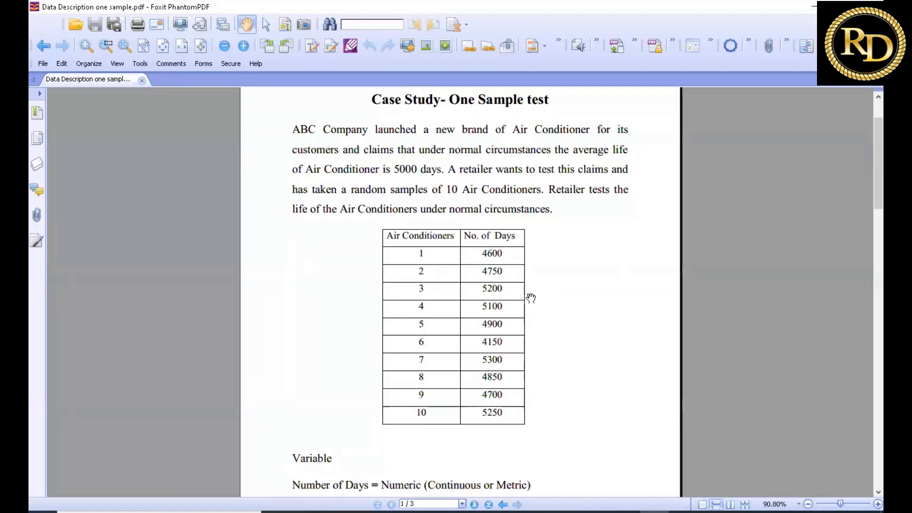
scroll(516, 310, down, 2)
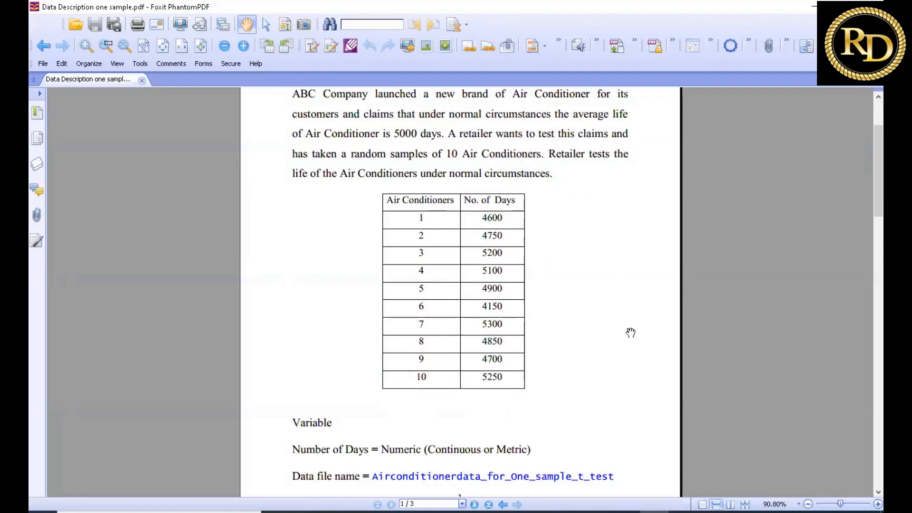
scroll(631, 332, down, 2)
scroll(637, 330, up, 2)
click(875, 5)
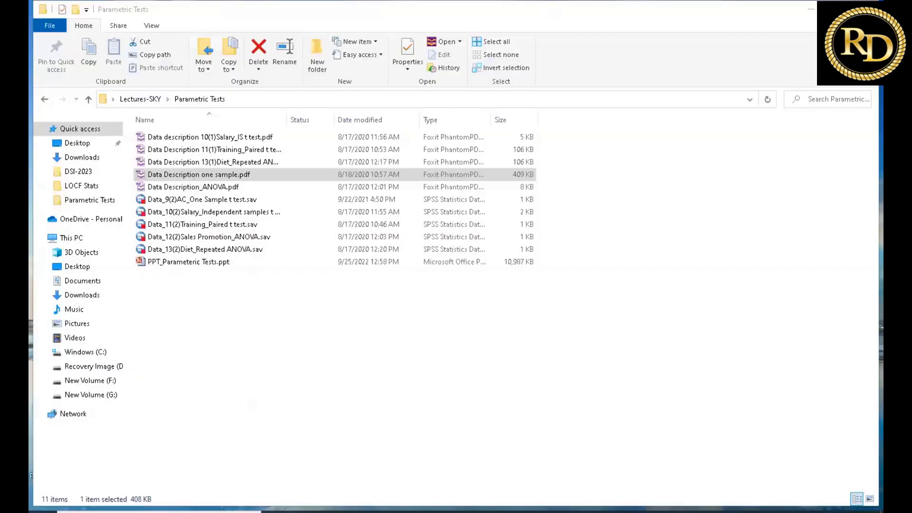
- Switch to the SPSS data file Data_9(2)AC_One Sample t test.sav and set up a One-Sample T Test with Days as test variable
click(611, 506)
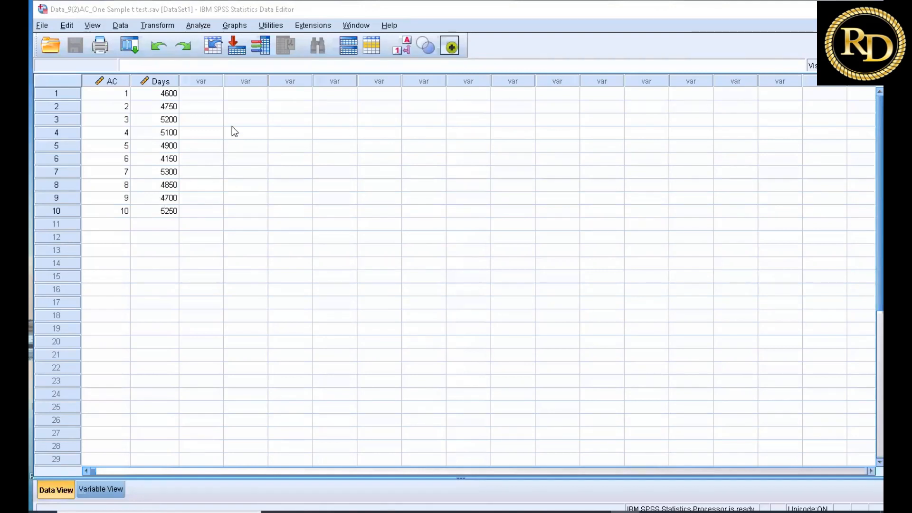
click(196, 25)
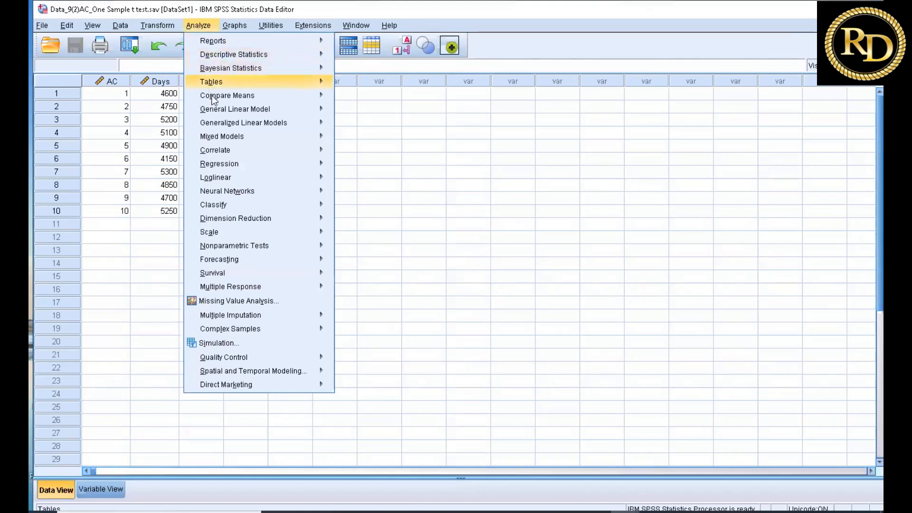
mouse_move(212, 96)
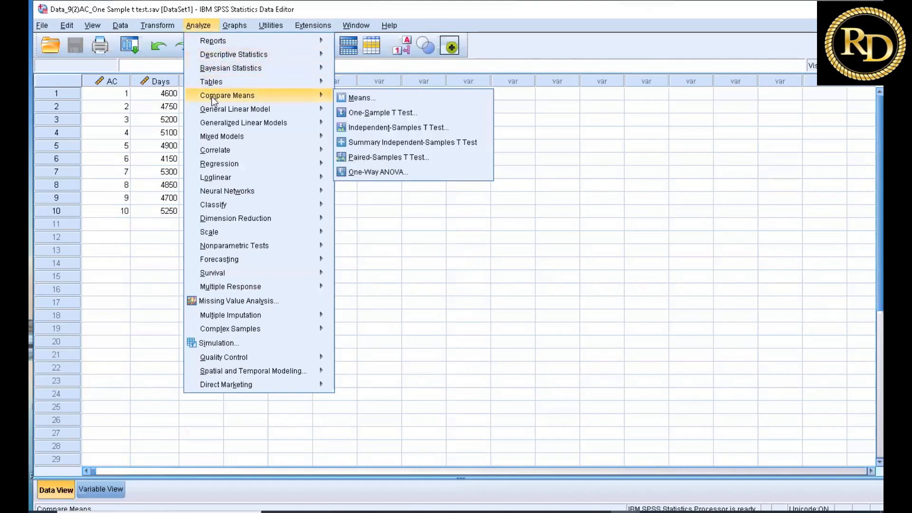
click(394, 113)
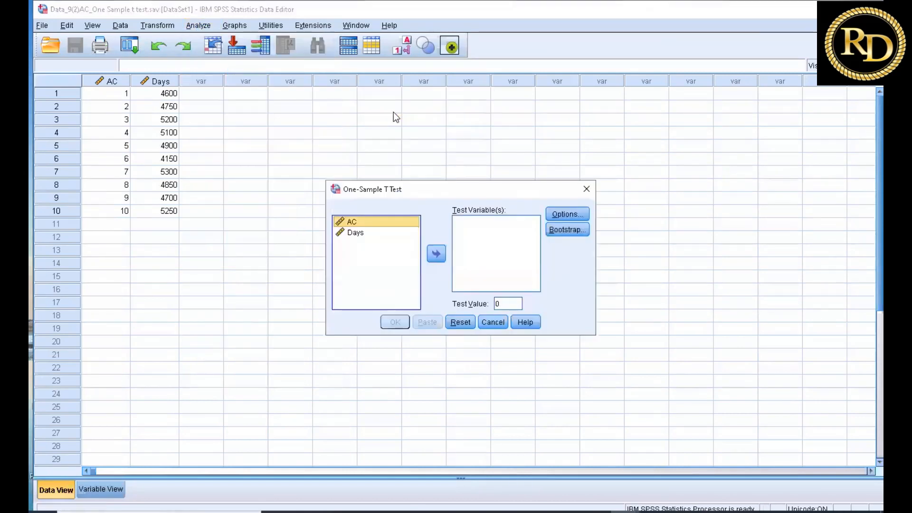
click(354, 233)
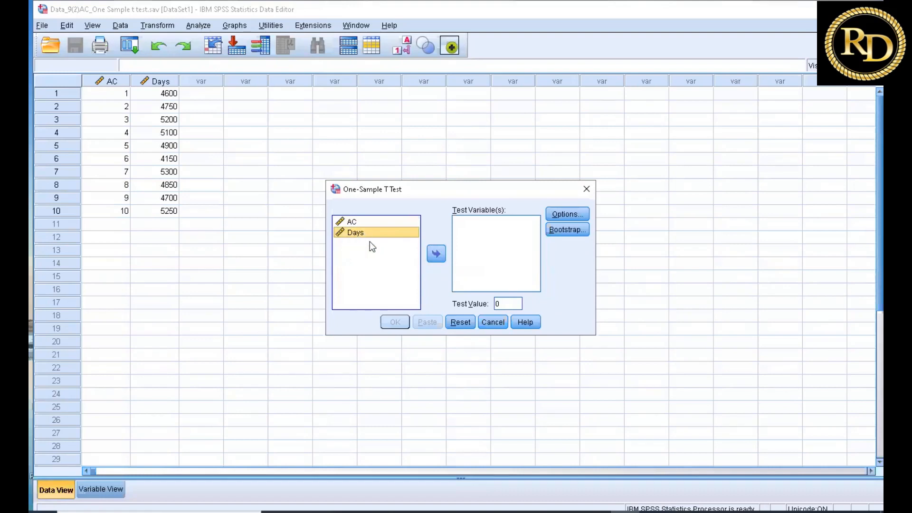
click(435, 253)
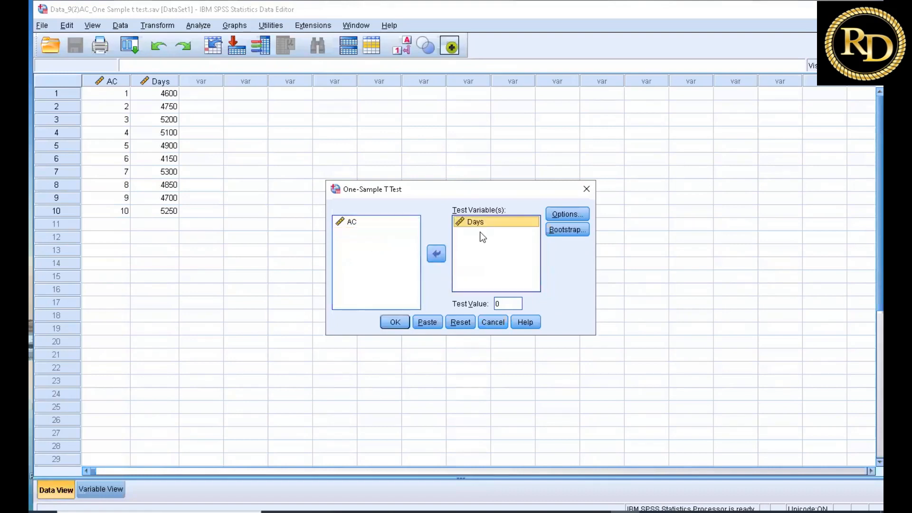
- Set the test value to 5000, keep the 95% confidence interval, and run the one-sample t-test
click(497, 304)
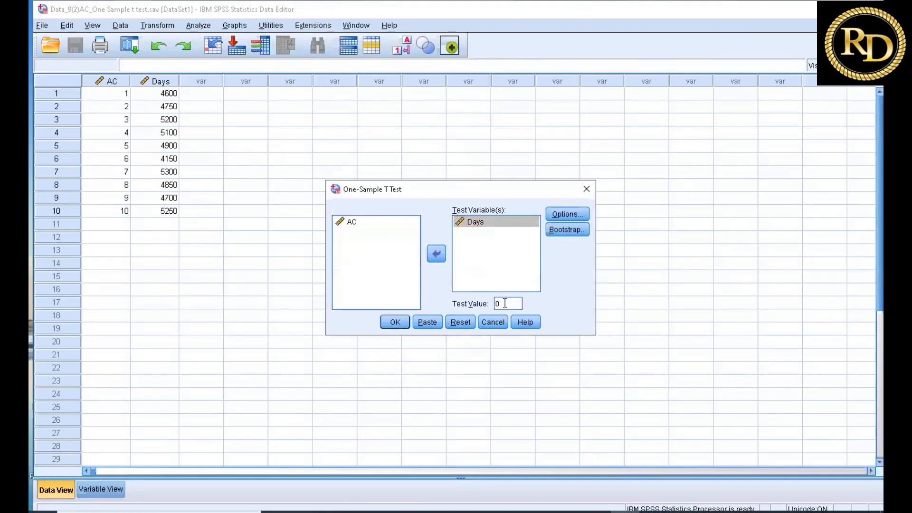
drag(505, 303, 489, 308)
text(5000)
click(577, 212)
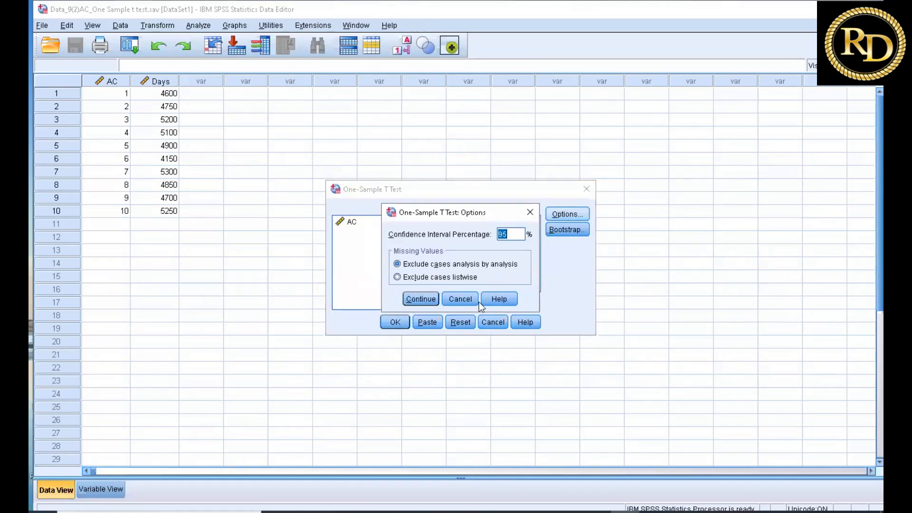
click(420, 299)
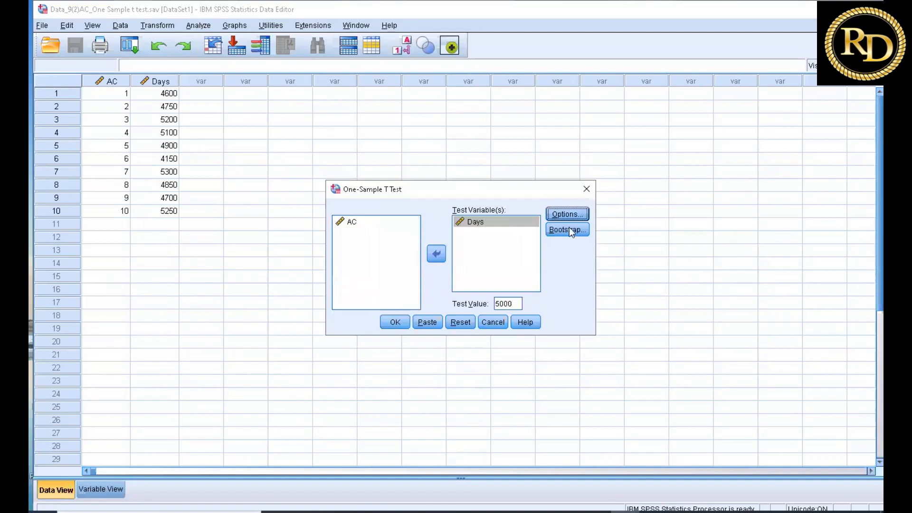
click(394, 323)
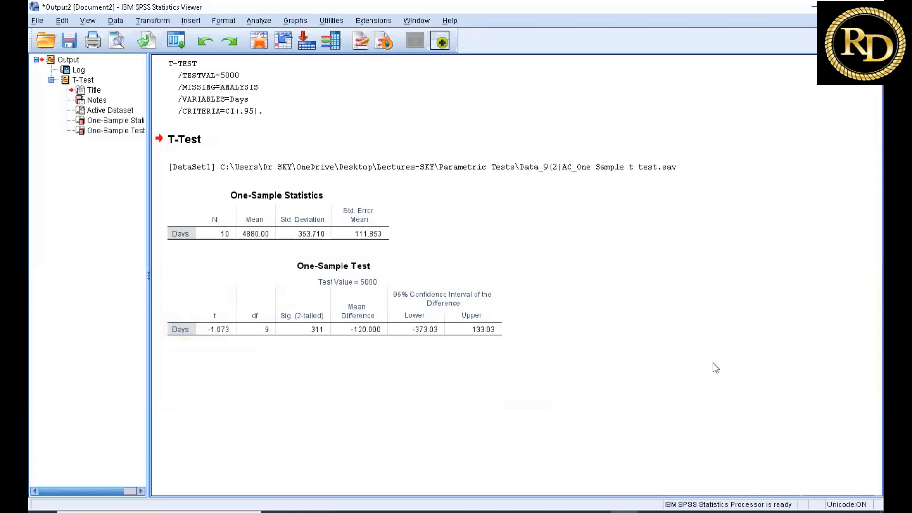
- Examine the t statistic, significance and confidence interval in the One-Sample Test output table
click(264, 325)
click(470, 352)
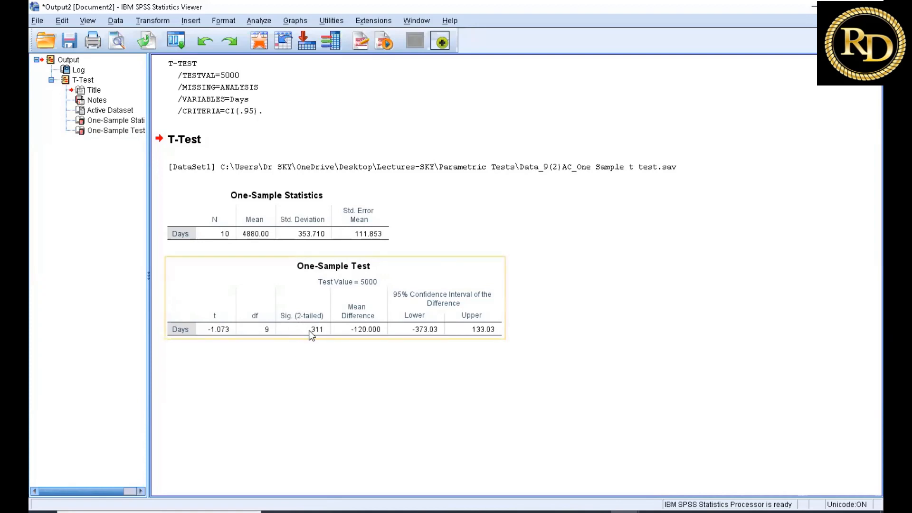
click(332, 339)
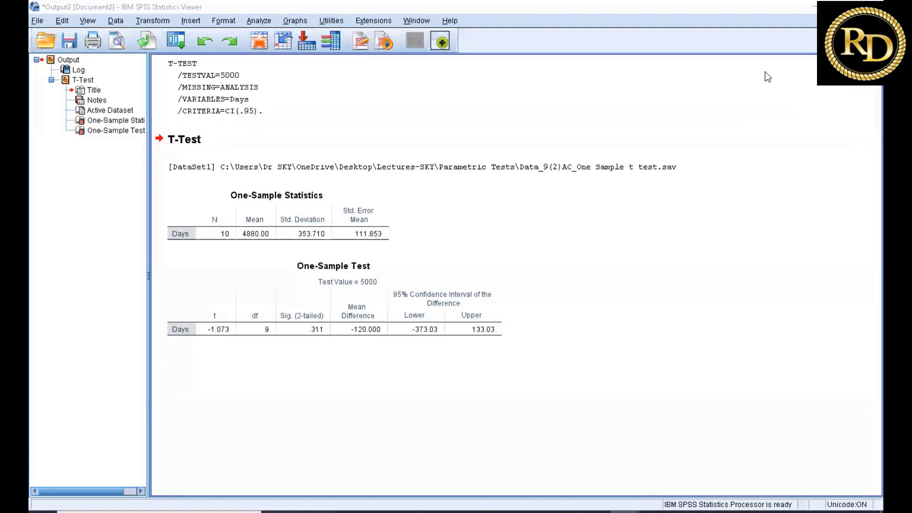
- Close the t-test output without saving it and exit SPSS Statistics
click(870, 7)
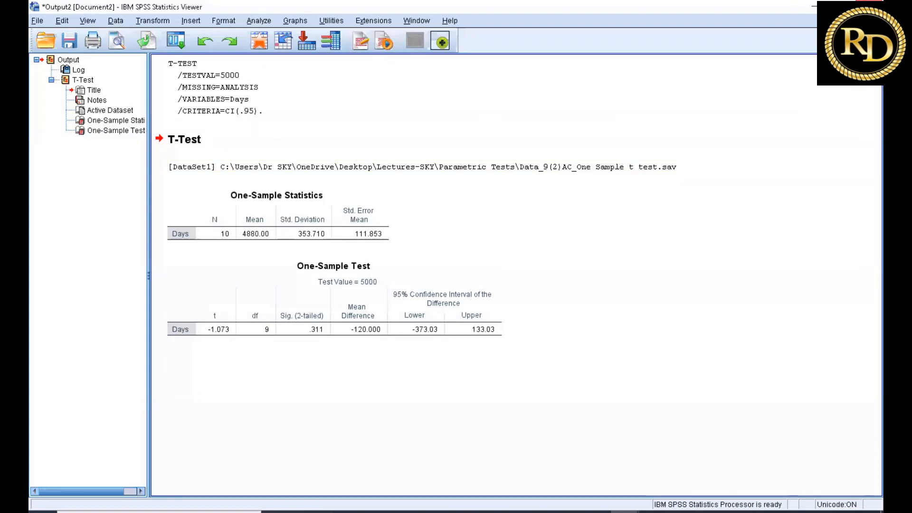
click(458, 279)
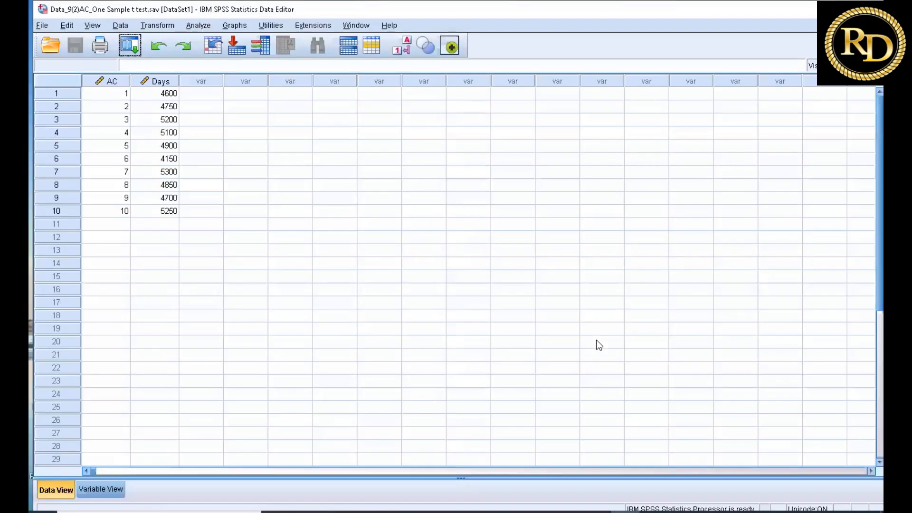
click(872, 9)
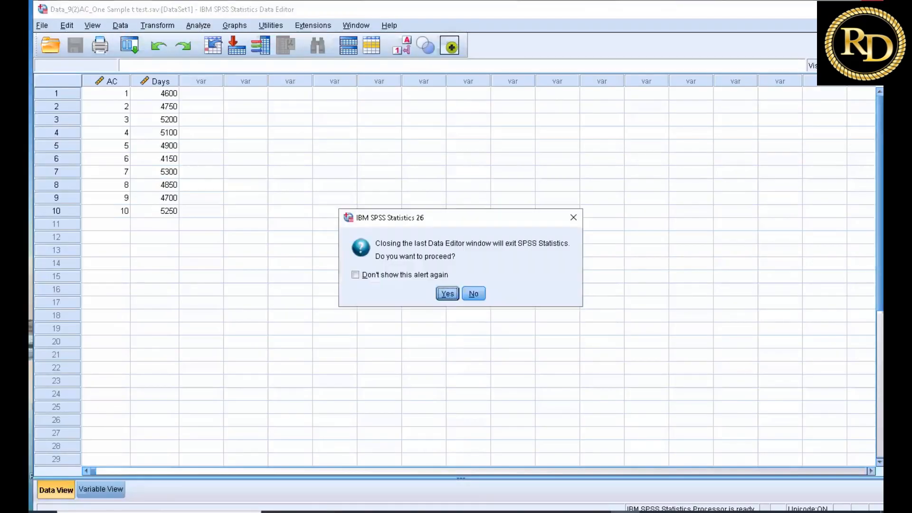
click(449, 296)
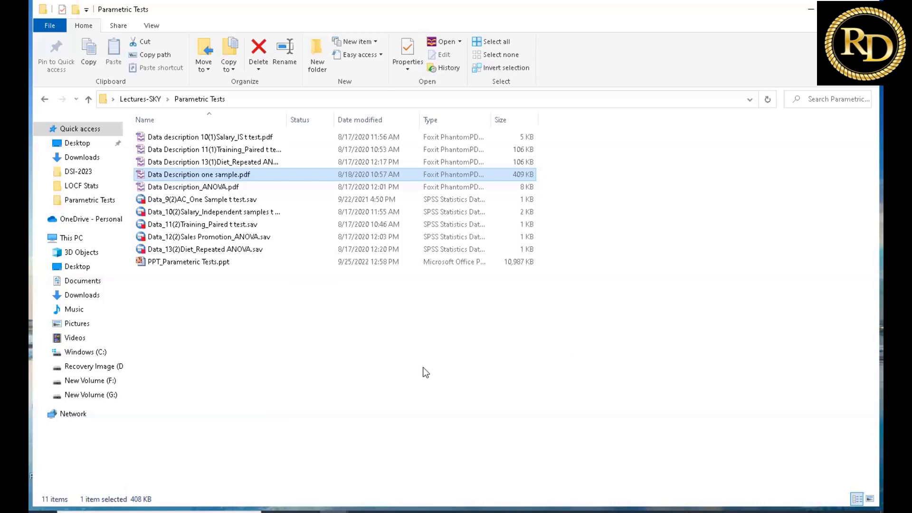
- Open Data description 10(1)Salary_IS t test.pdf, read the faculty salary case study and close it
double_click(232, 139)
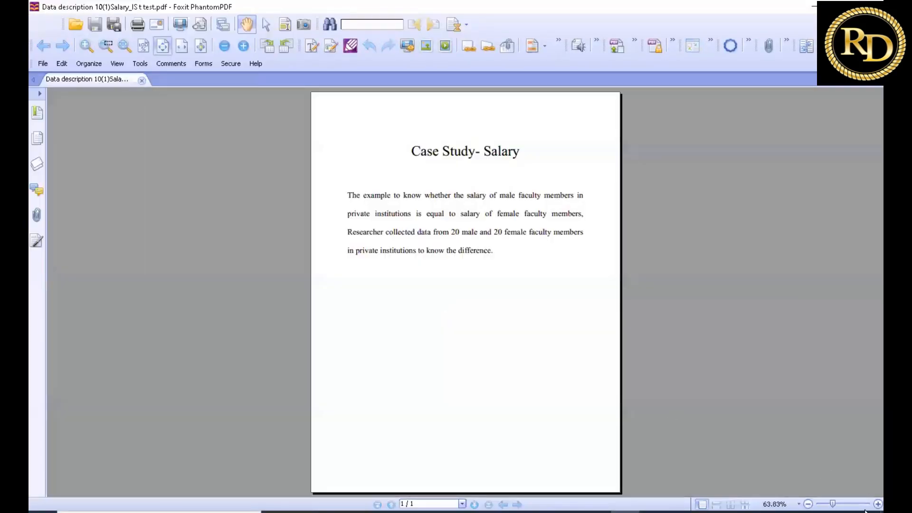
click(866, 507)
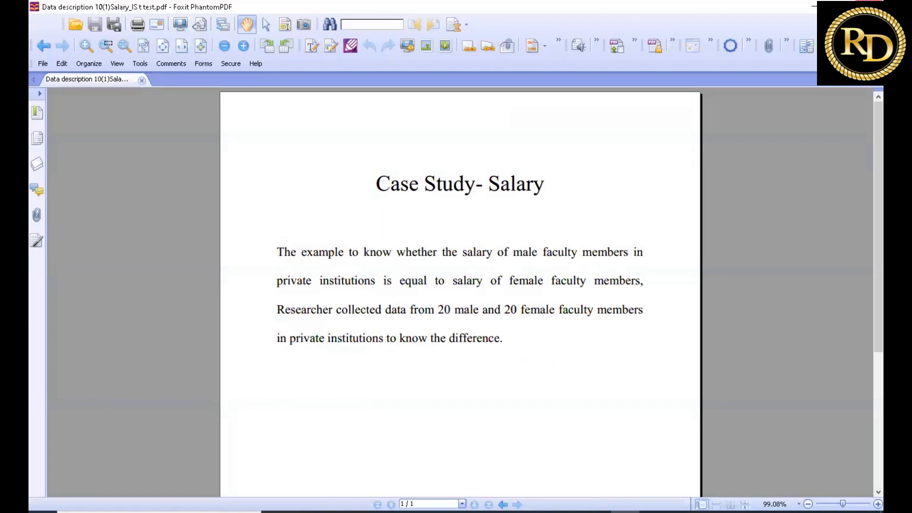
click(870, 6)
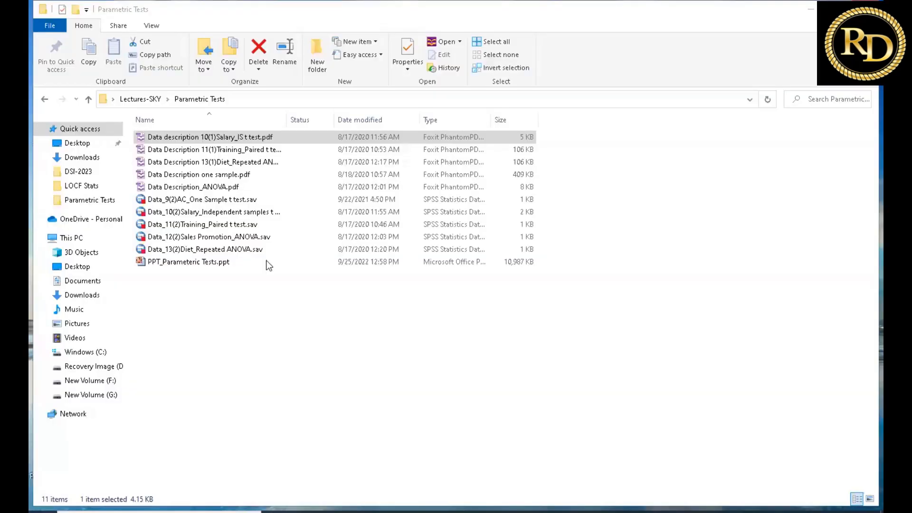
- Open Data_10(2)Salary_Independent samples t test.sav in SPSS and close its output window without saving
double_click(223, 214)
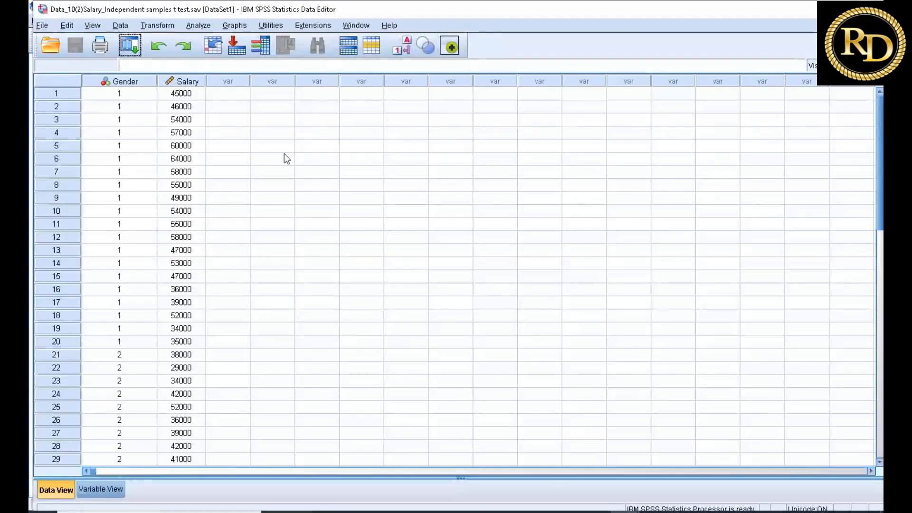
click(625, 512)
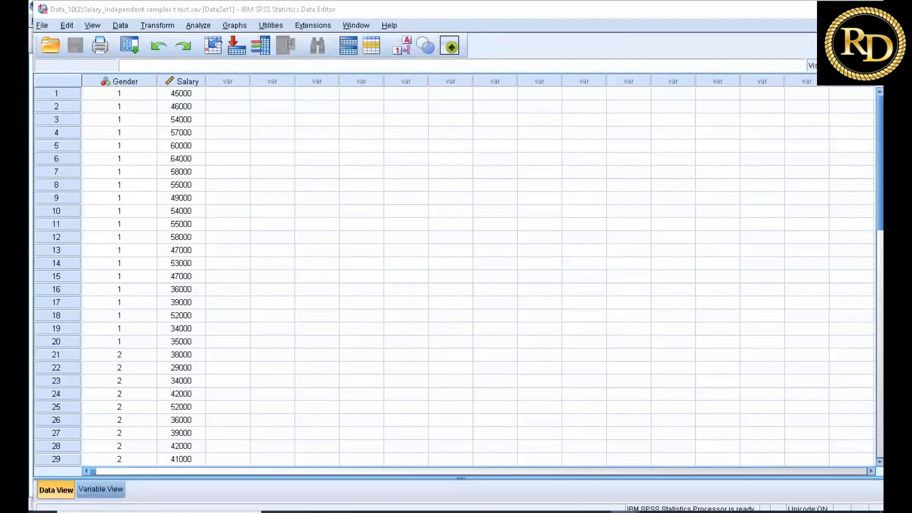
click(572, 450)
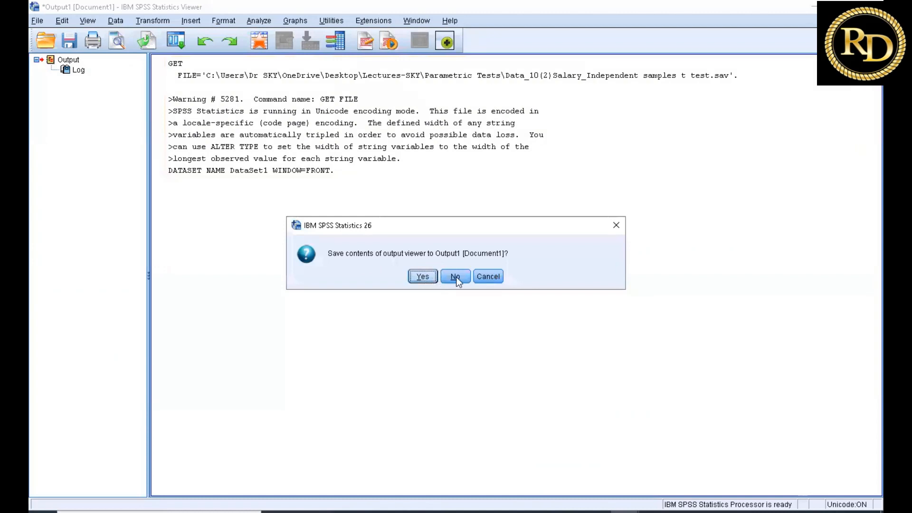
click(451, 277)
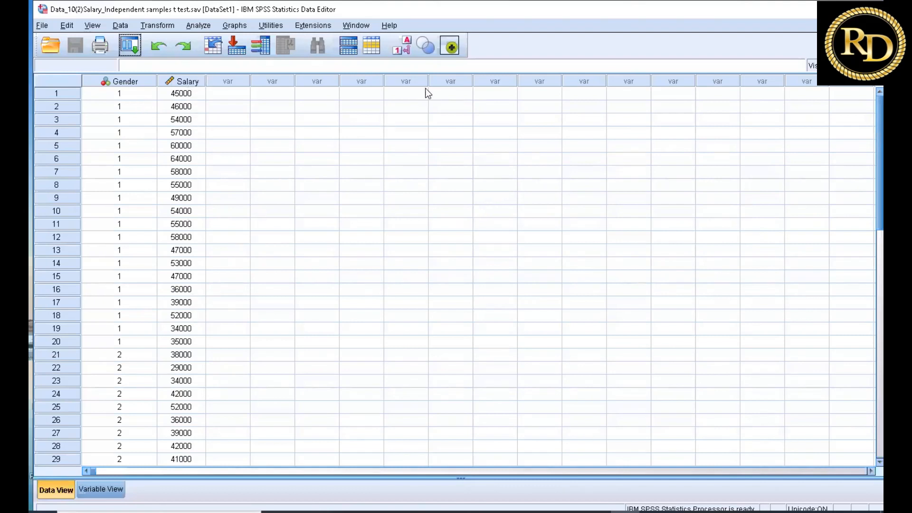
- Display the value labels in the Gender column and switch back to the numeric codes
click(412, 53)
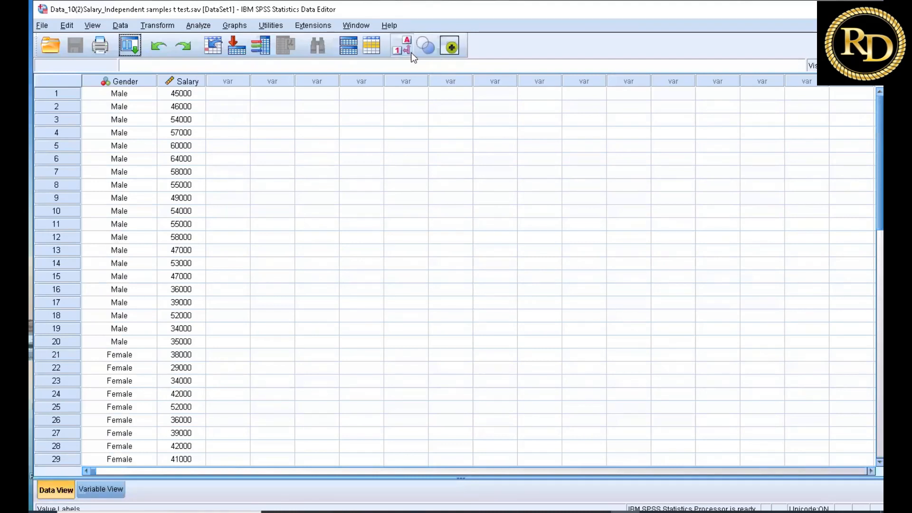
click(411, 52)
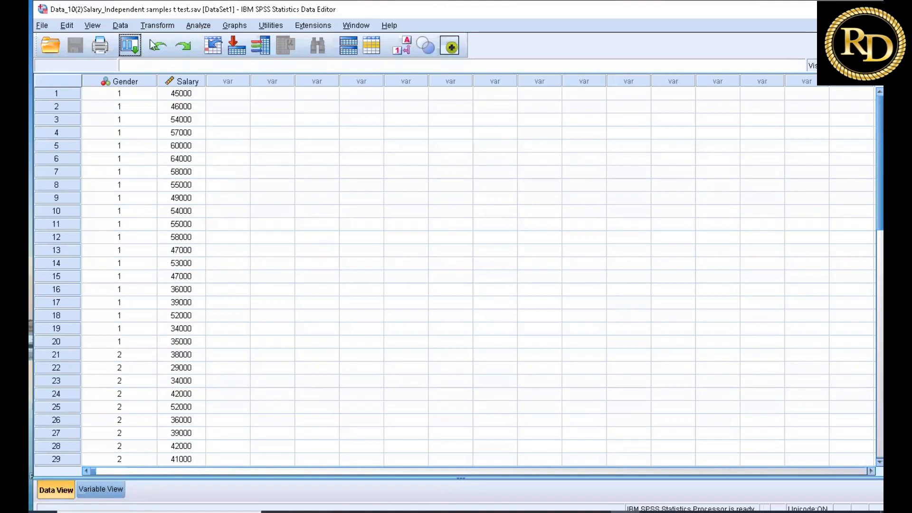
click(200, 26)
mouse_move(205, 55)
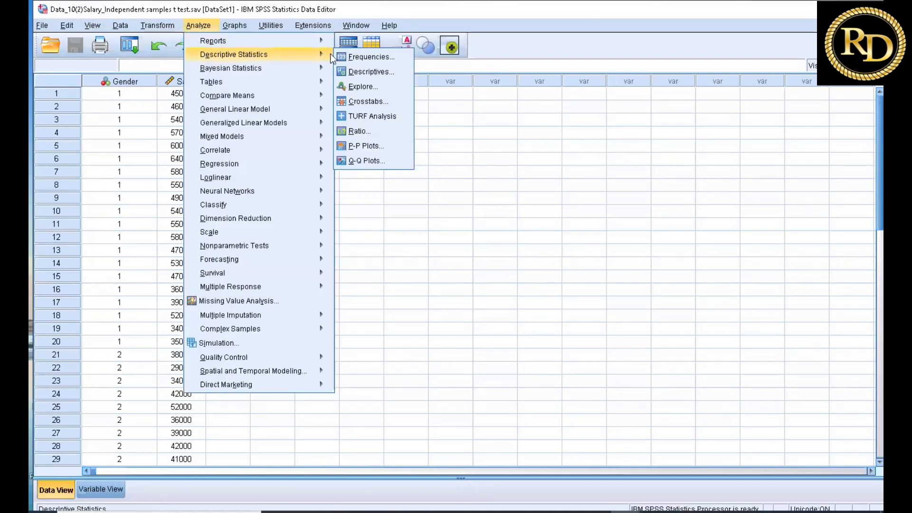
click(374, 72)
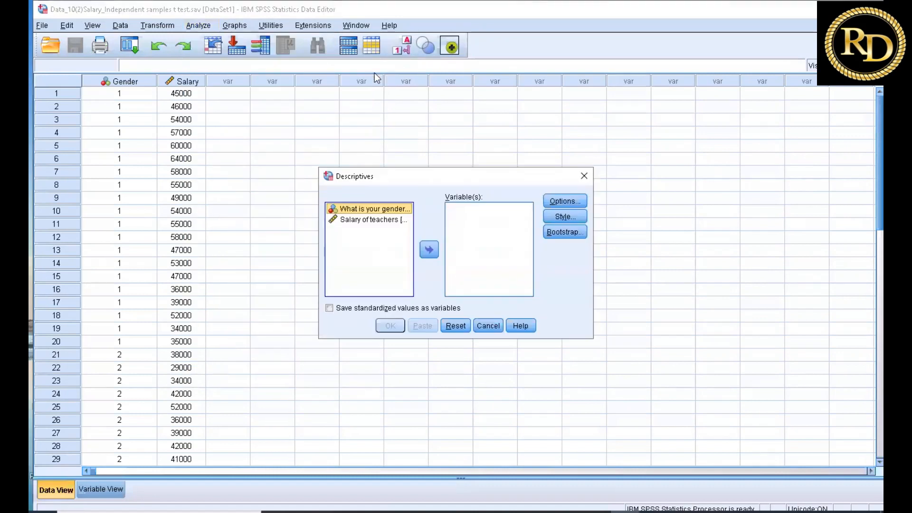
click(363, 221)
click(429, 251)
click(574, 201)
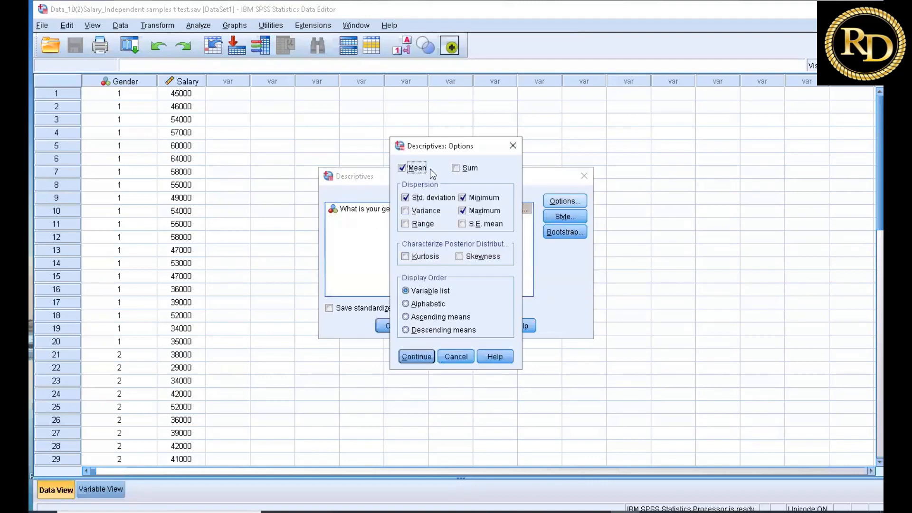
click(417, 357)
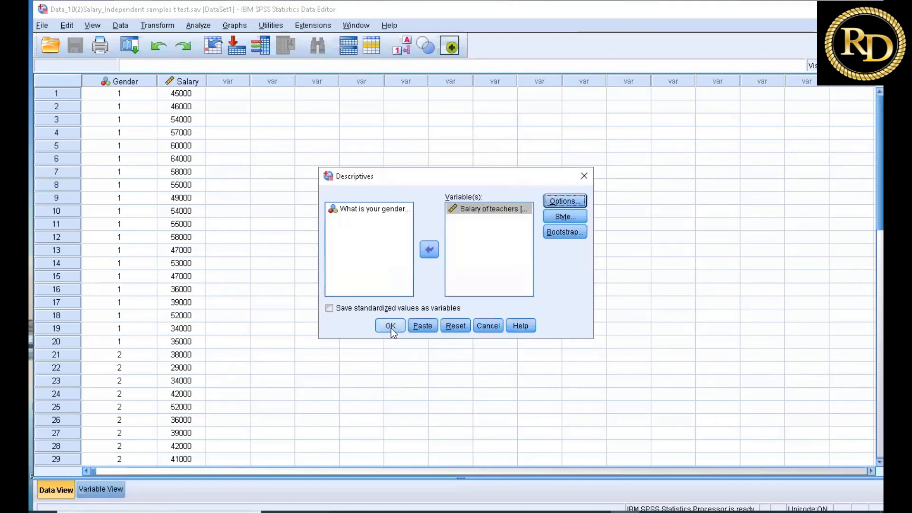
click(585, 176)
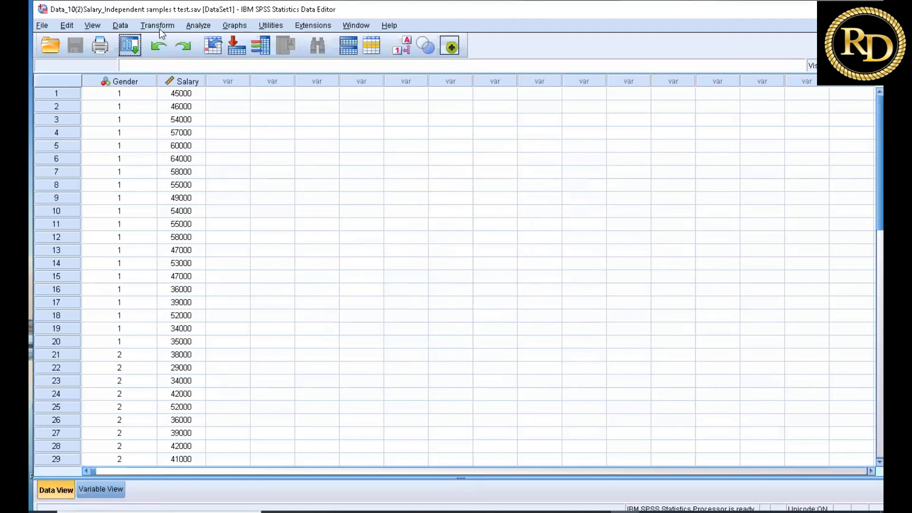
click(198, 25)
mouse_move(204, 56)
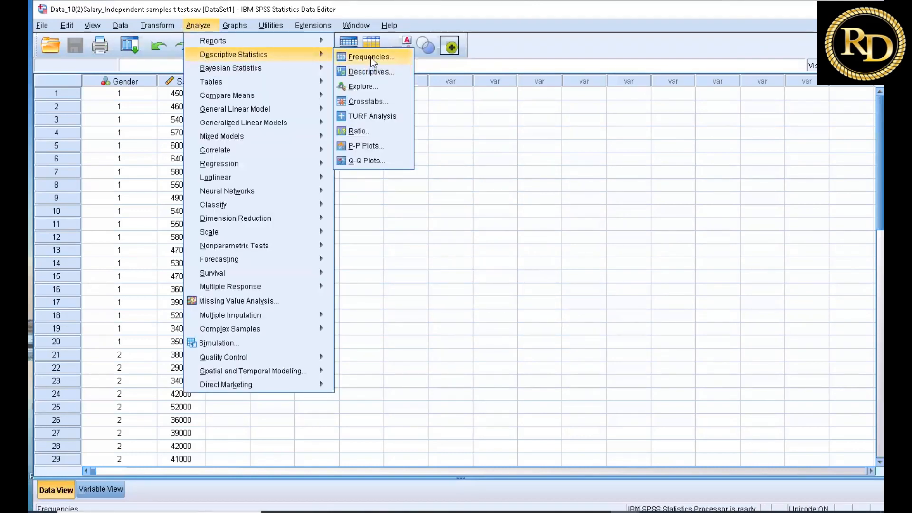
click(371, 57)
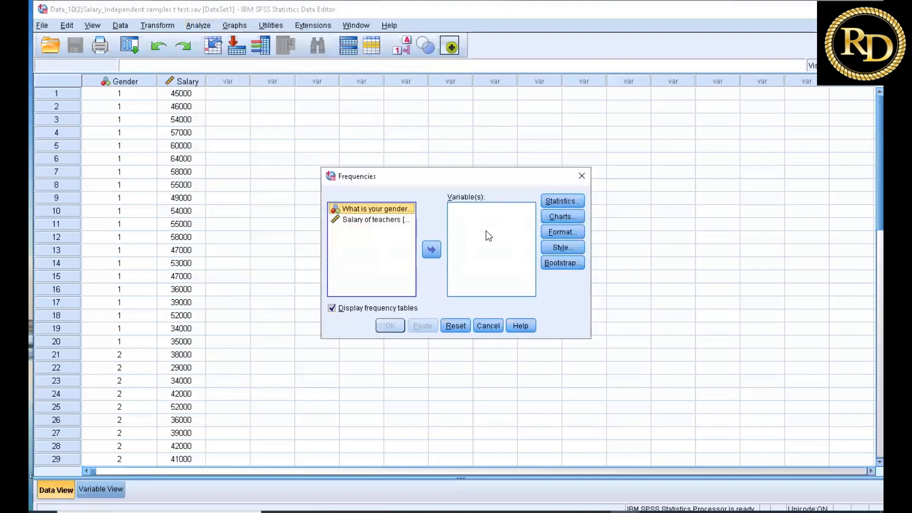
click(355, 220)
click(431, 250)
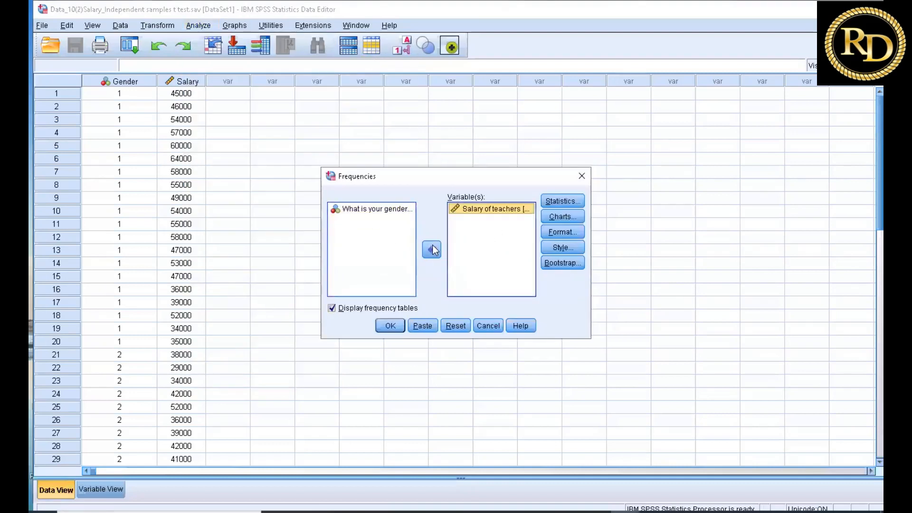
click(563, 201)
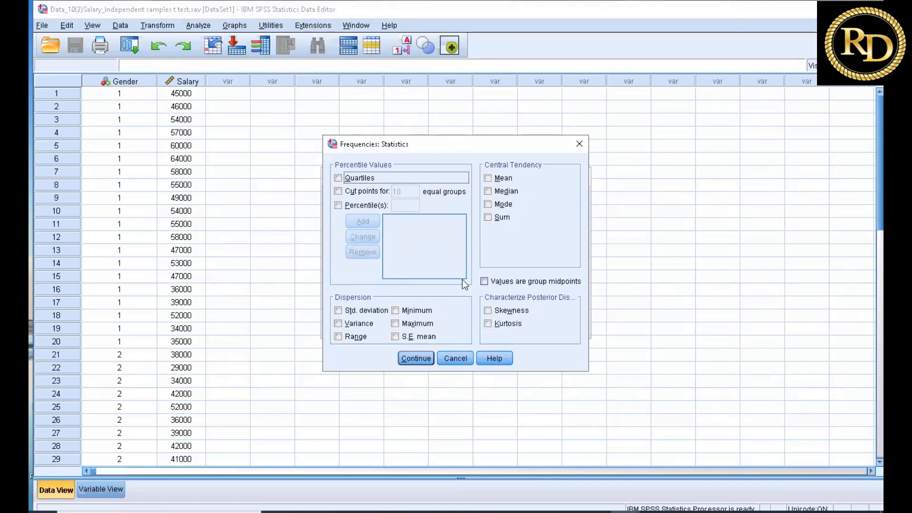
click(578, 143)
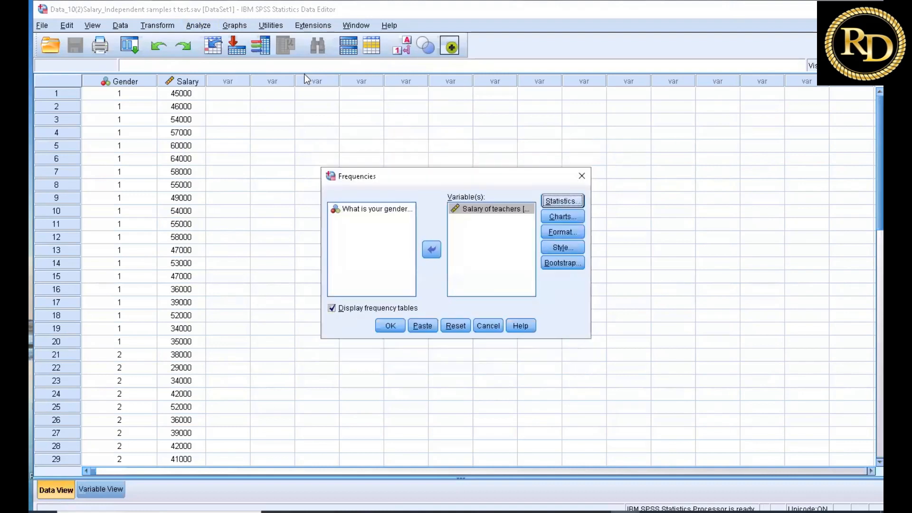
click(582, 176)
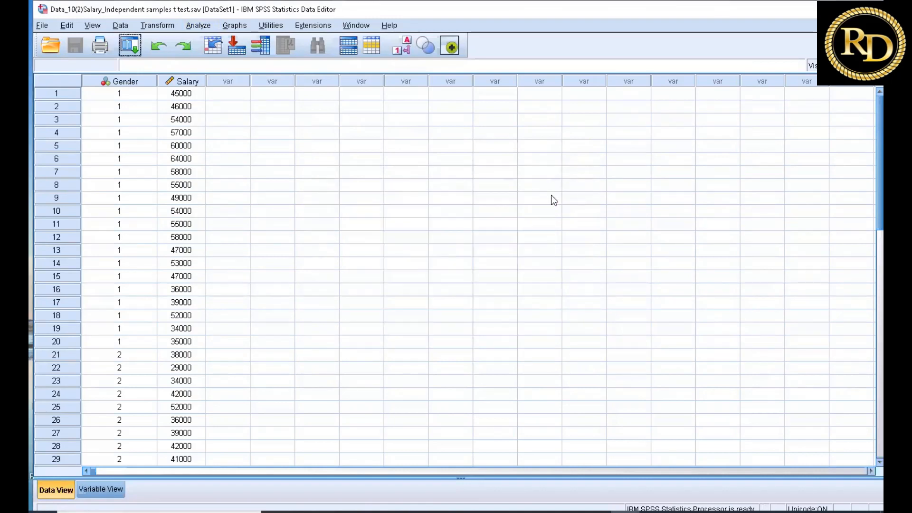
click(198, 25)
mouse_move(232, 55)
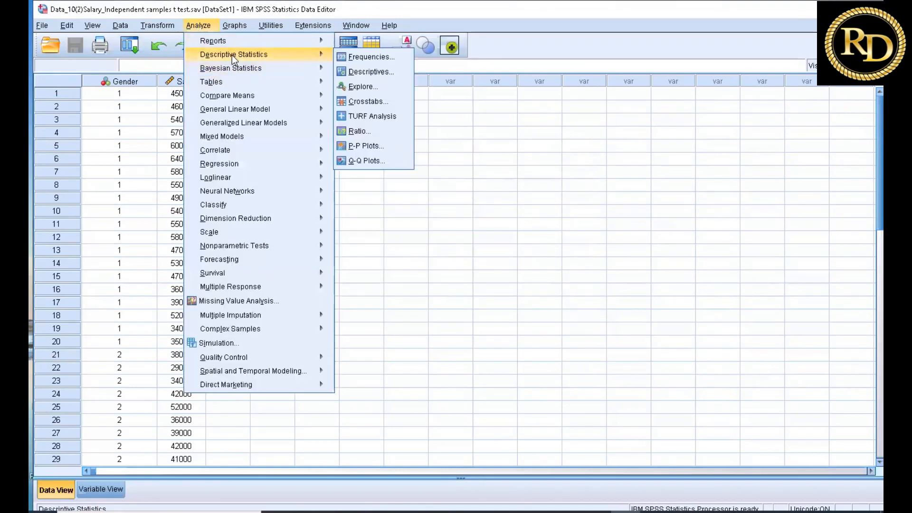
click(369, 87)
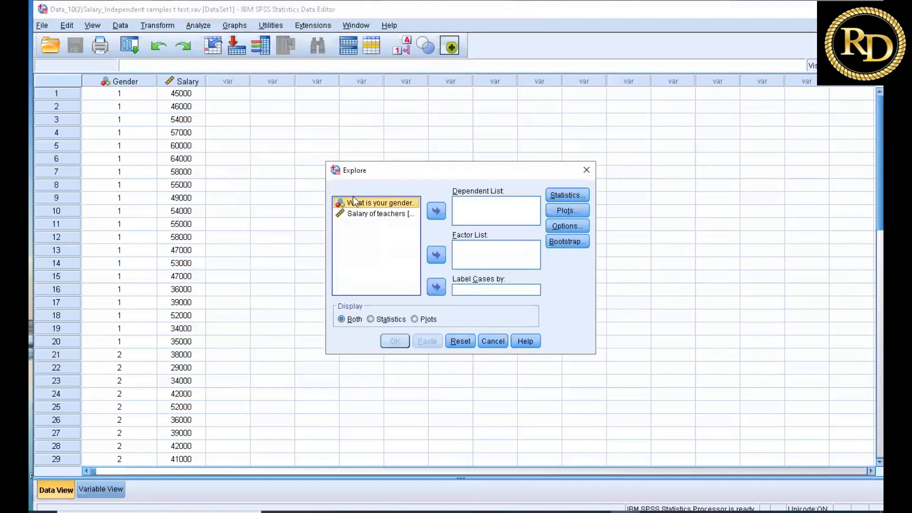
click(435, 213)
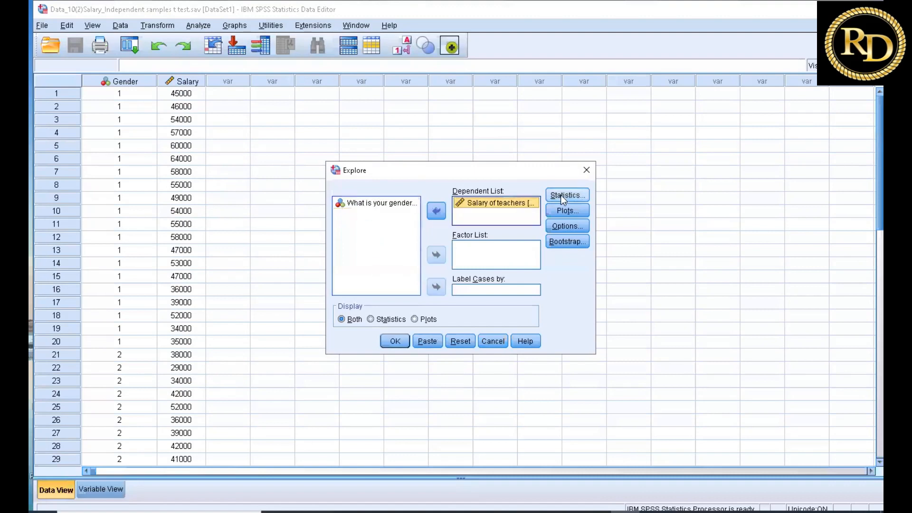
click(561, 195)
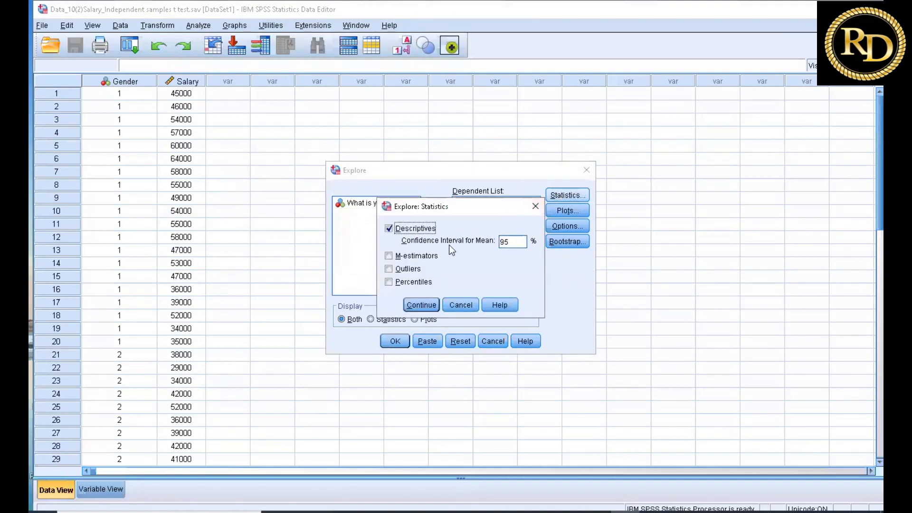
click(535, 207)
click(570, 211)
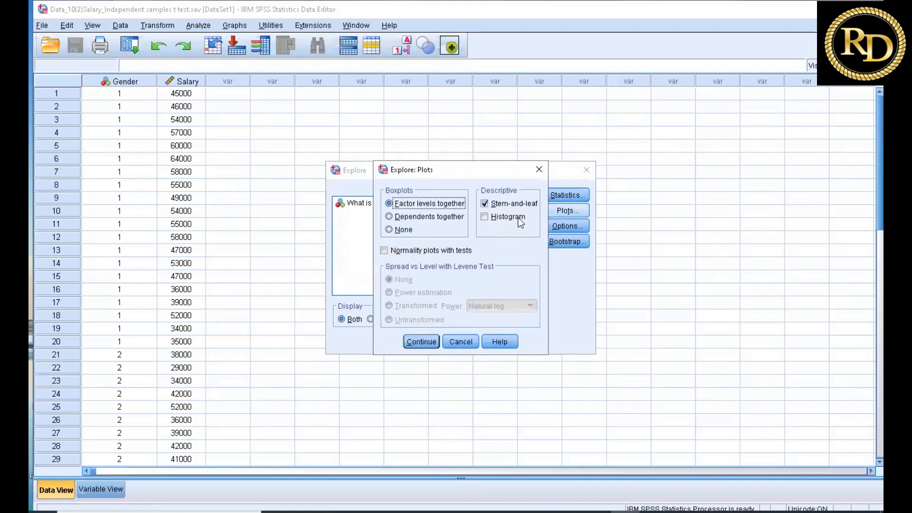
click(385, 251)
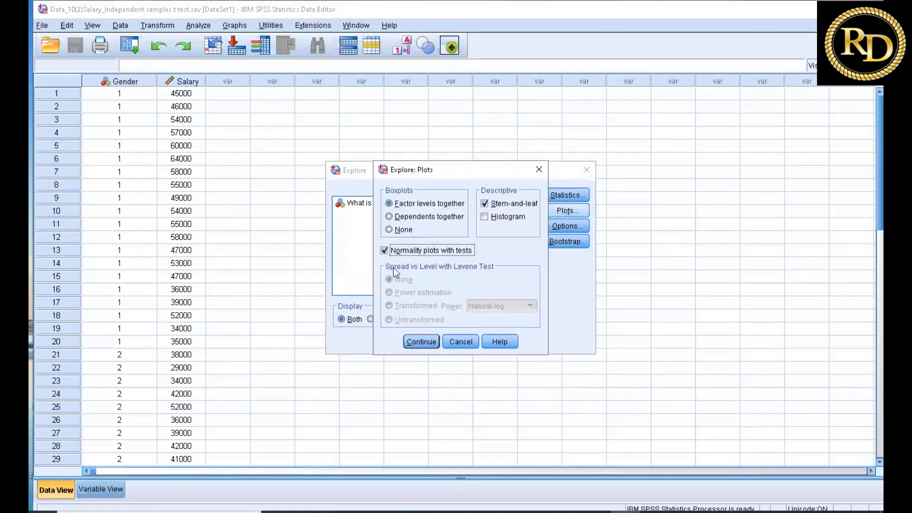
click(421, 342)
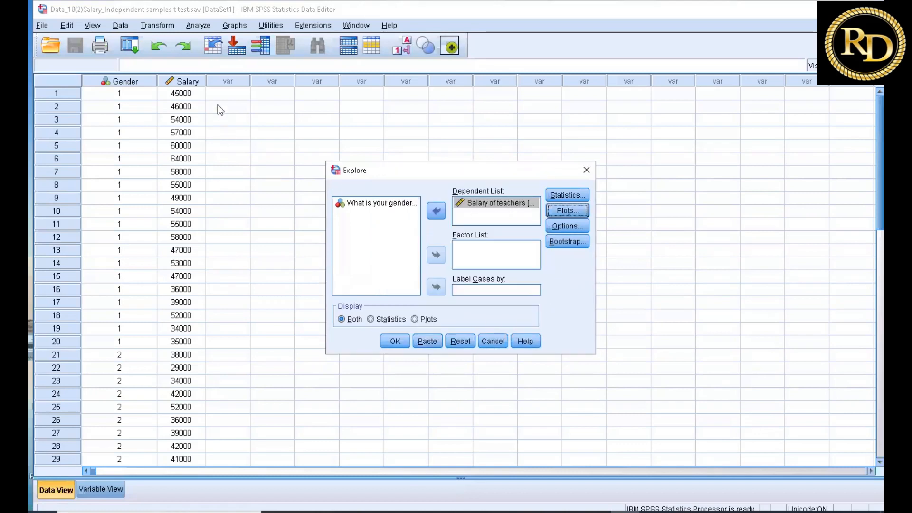
click(587, 170)
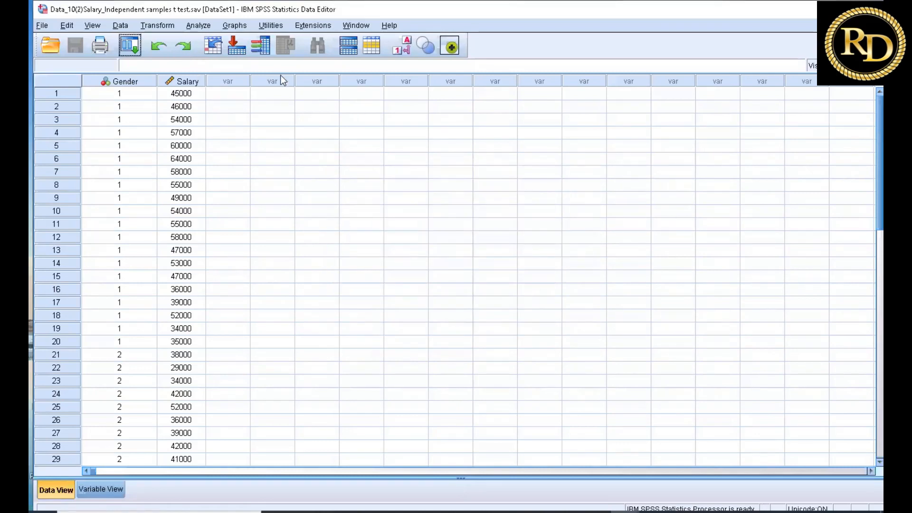
- Start an Explore analysis with Salary of teachers as the dependent variable
click(196, 25)
mouse_move(210, 55)
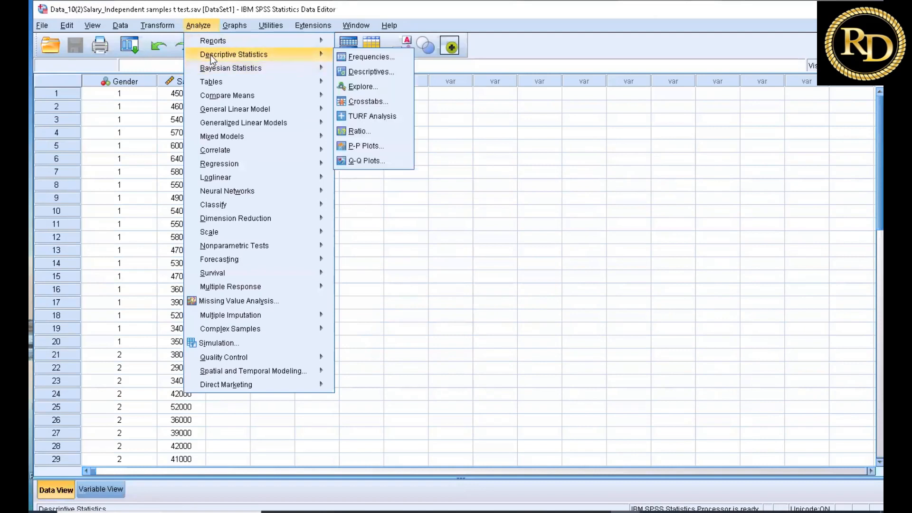
click(380, 88)
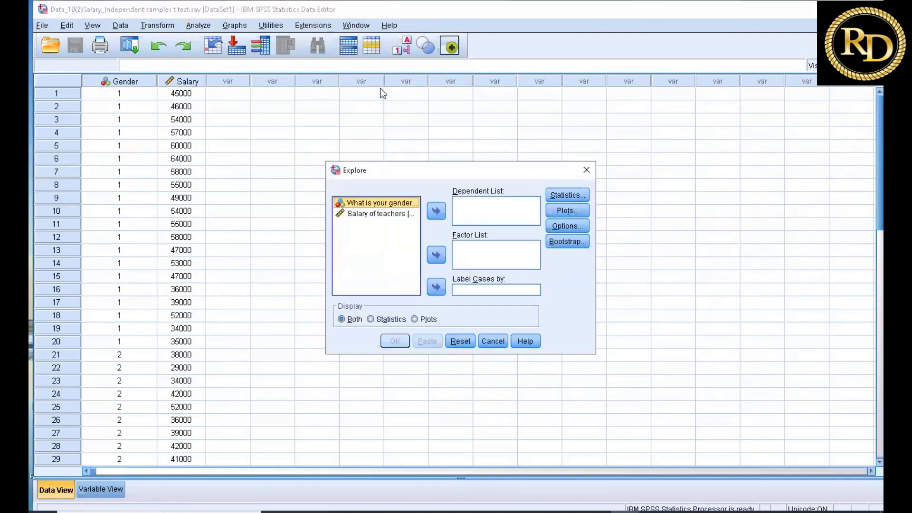
click(383, 214)
click(436, 211)
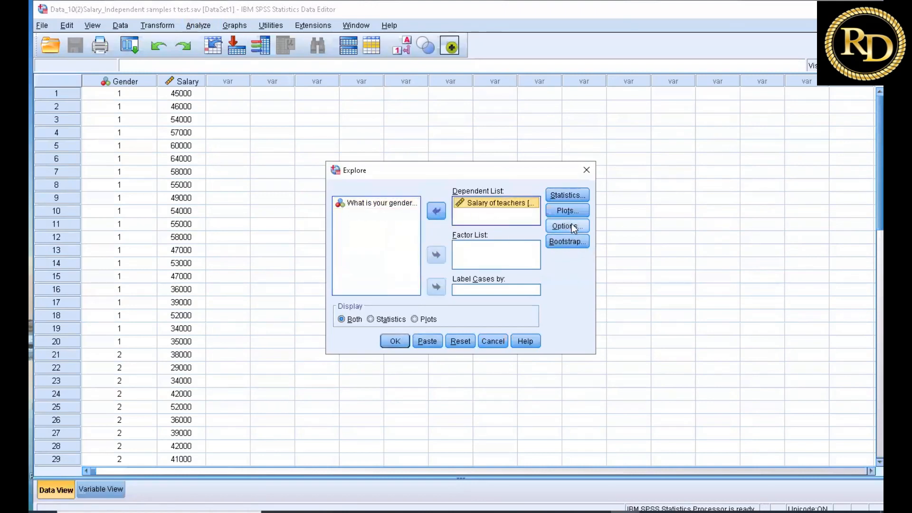
- Turn off the stem-and-leaf plot, enable normality plots with tests, and run the Explore analysis
click(568, 212)
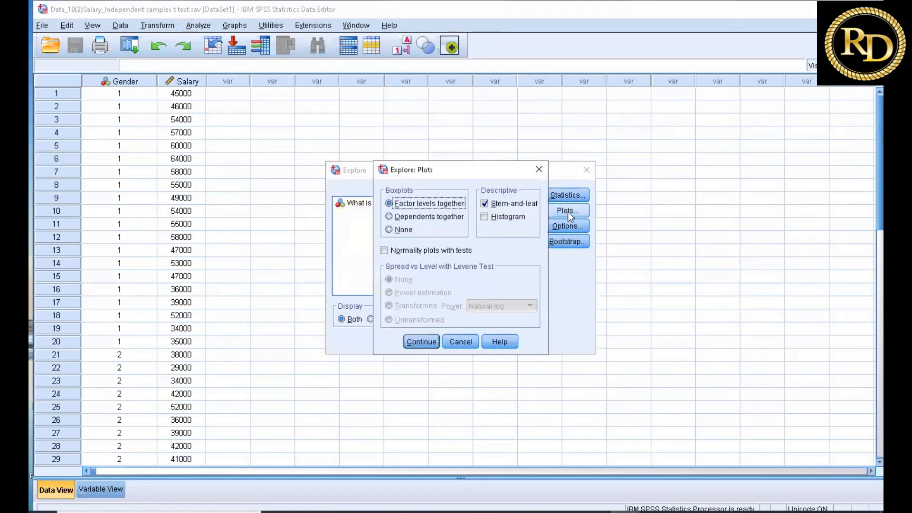
click(484, 205)
click(484, 216)
click(485, 217)
click(384, 251)
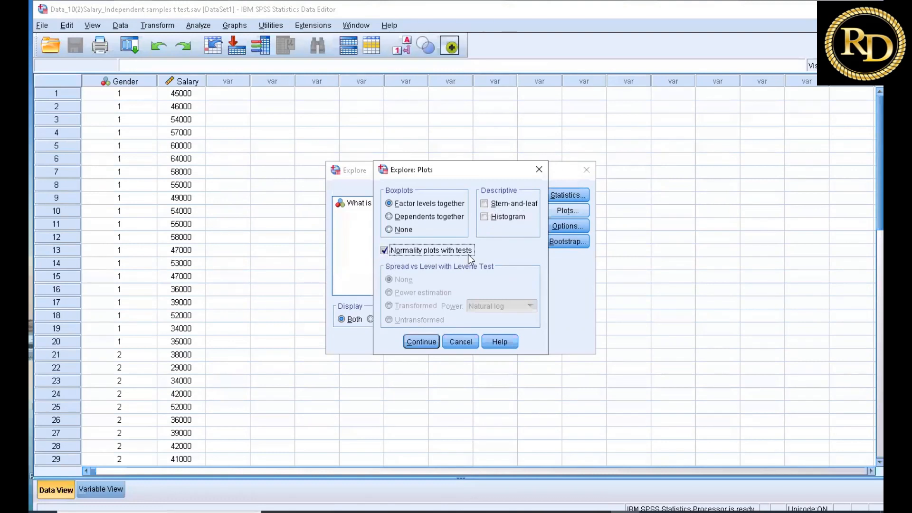
click(421, 341)
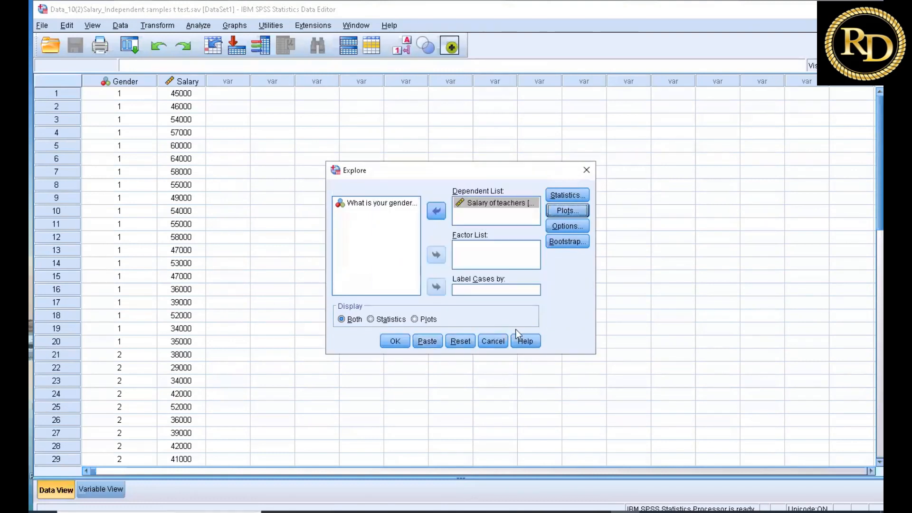
click(396, 343)
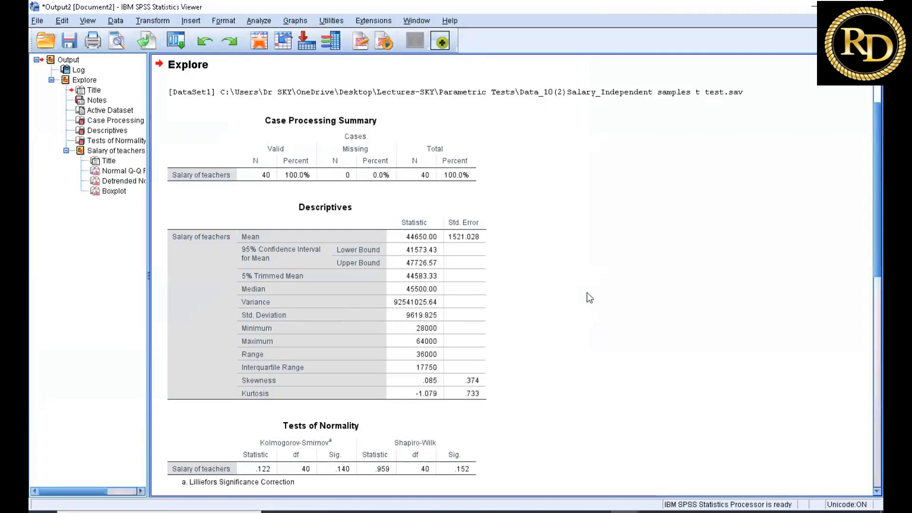
- Examine the descriptives, normality tests, Q-Q plots and boxplot for Salary of teachers, and close the output without saving it
scroll(534, 279, down, 3)
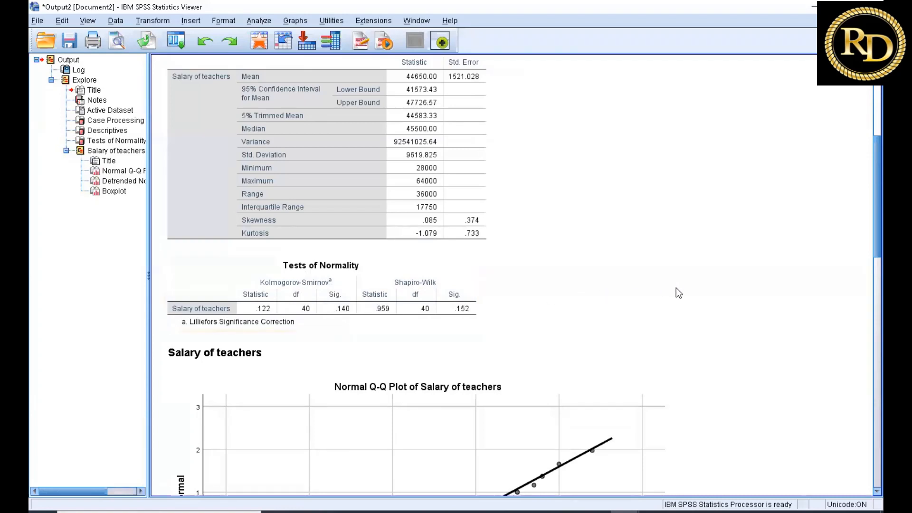
scroll(685, 285, down, 3)
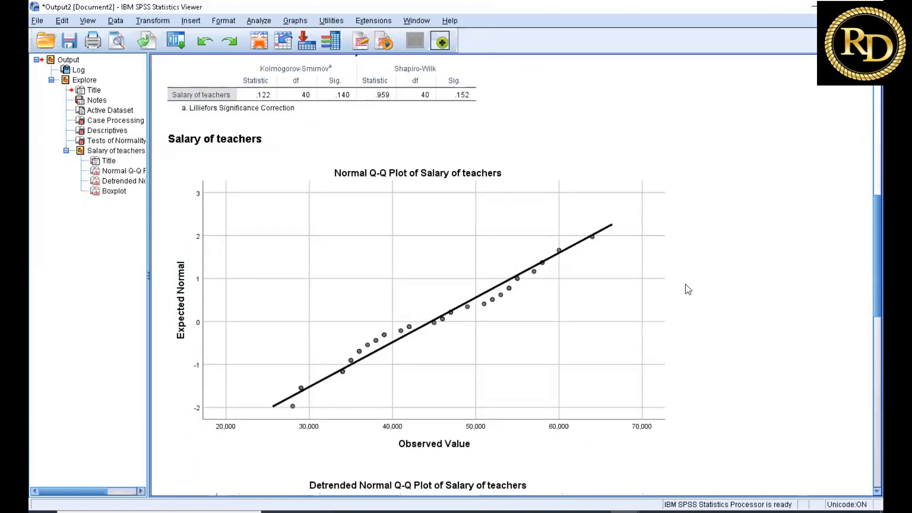
scroll(688, 290, down, 9)
scroll(688, 289, up, 10)
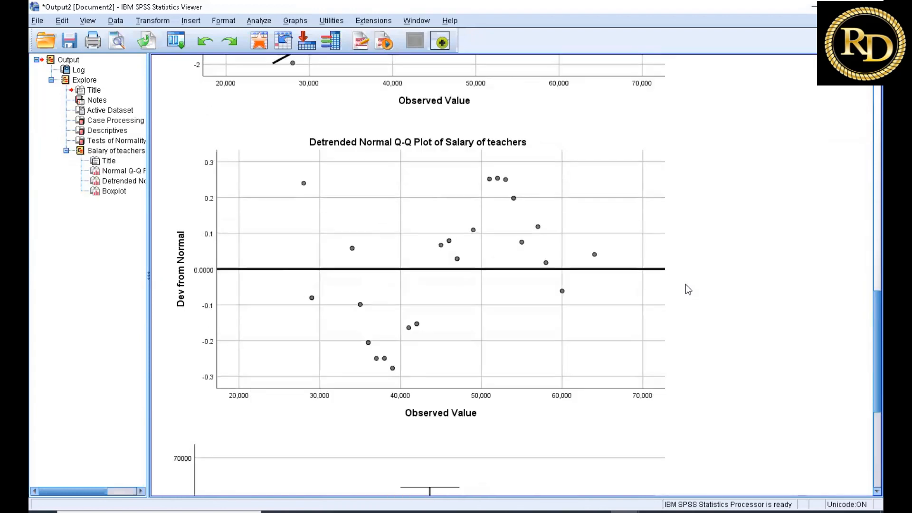
click(381, 346)
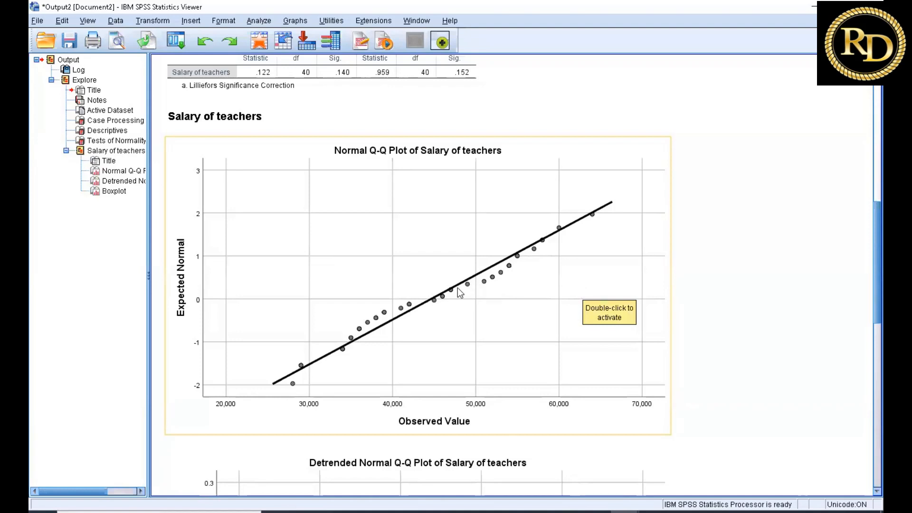
scroll(488, 303, up, 3)
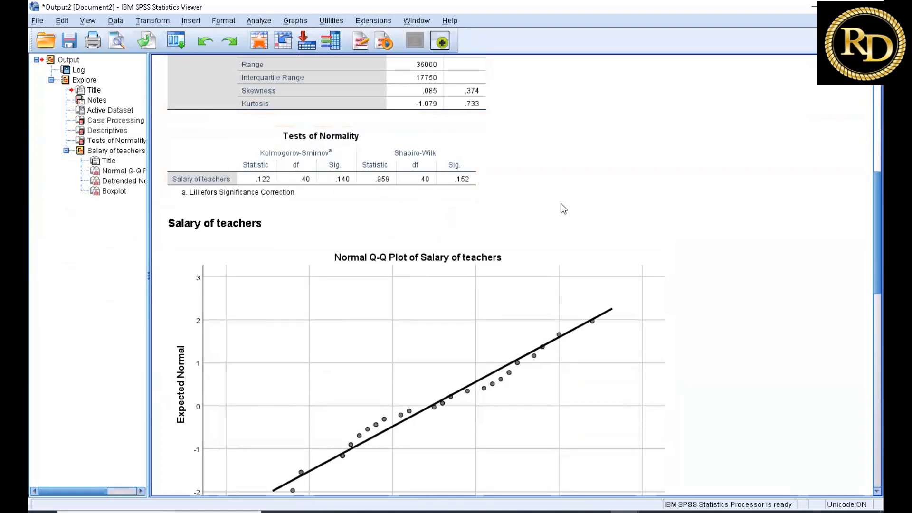
scroll(559, 209, down, 15)
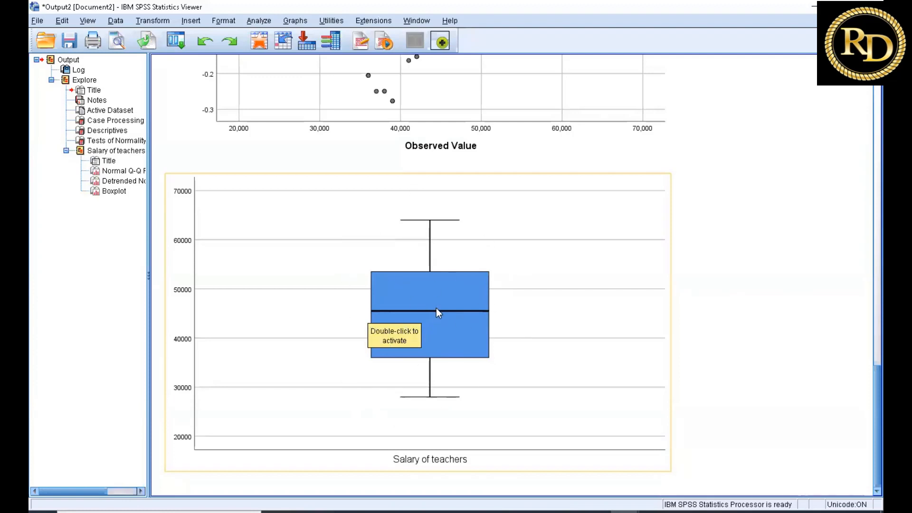
scroll(437, 310, up, 15)
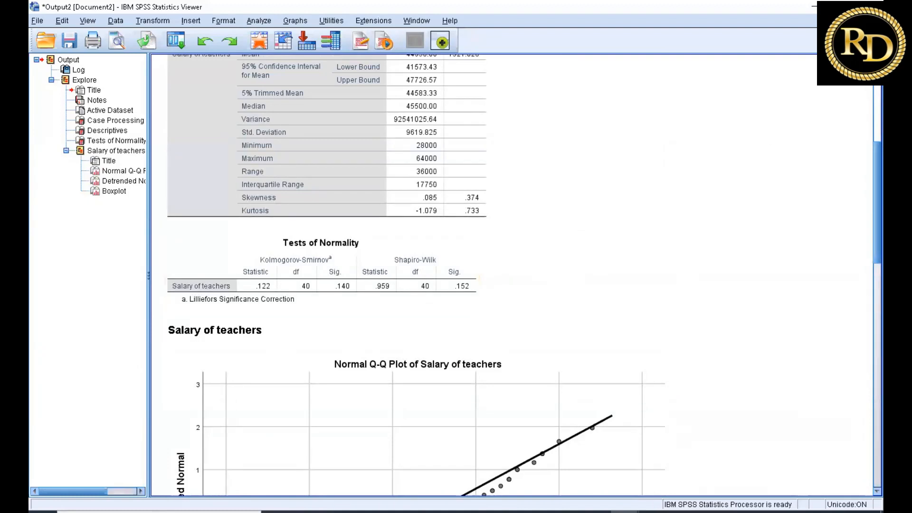
click(869, 7)
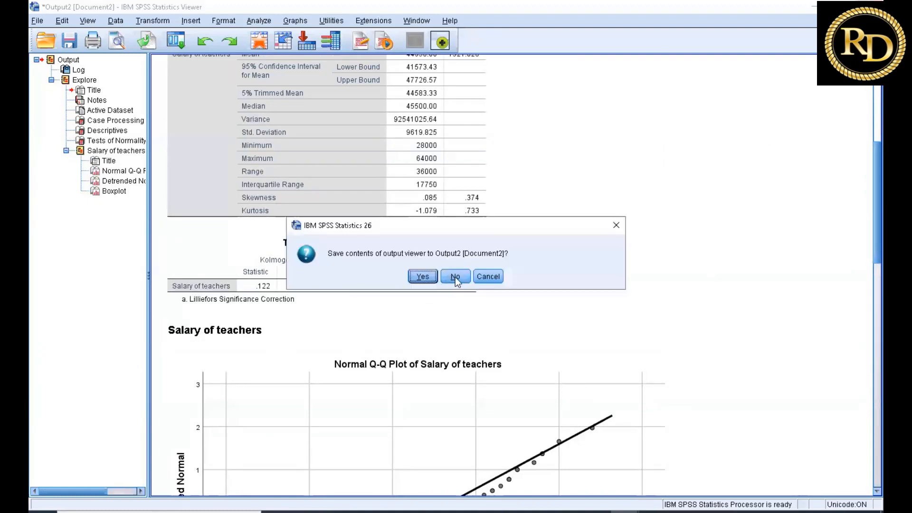
click(456, 276)
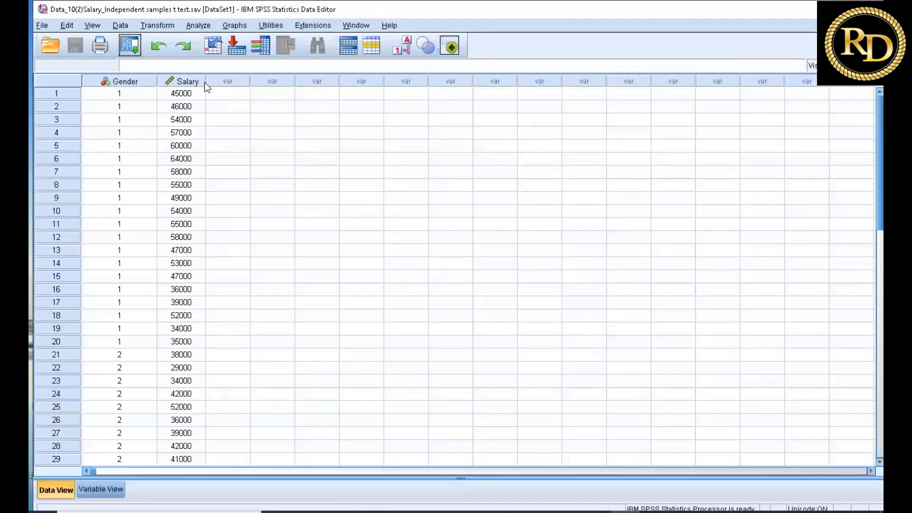
- Start an Independent-Samples T Test with Salary of teachers as the test variable
click(196, 25)
mouse_move(206, 98)
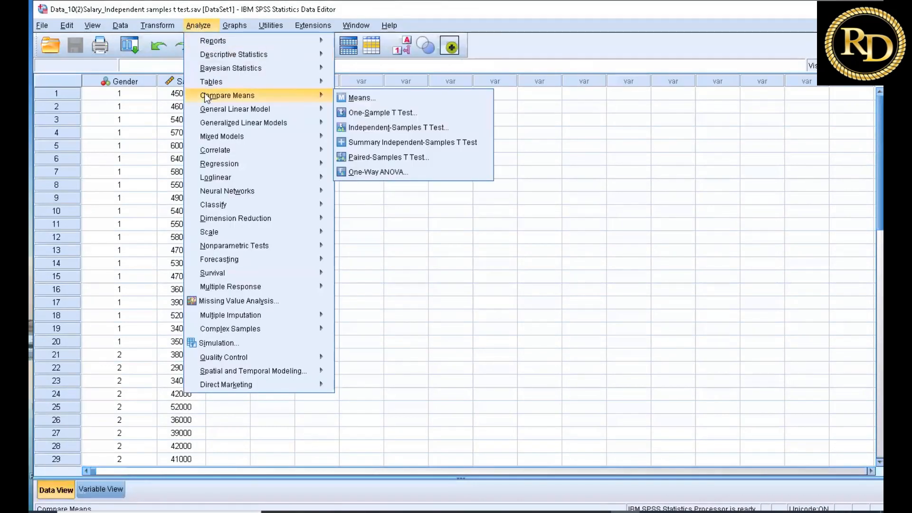
click(394, 127)
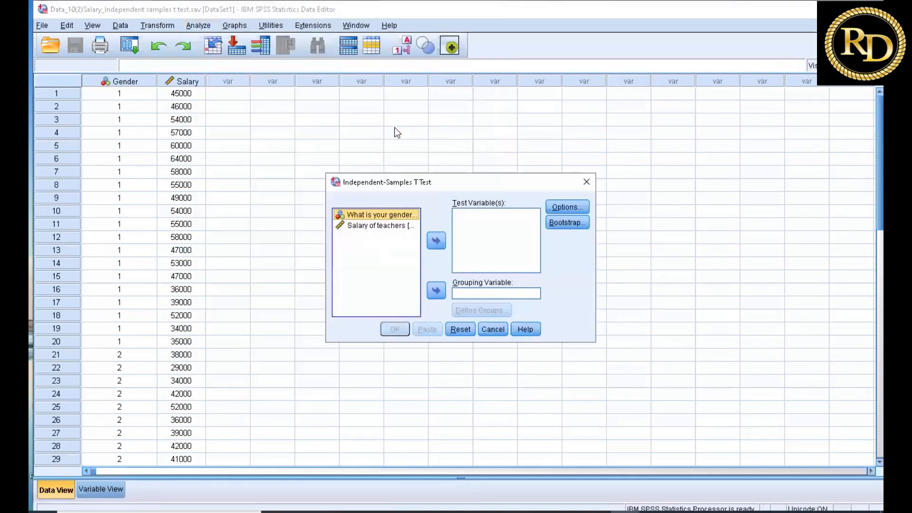
click(366, 226)
click(436, 240)
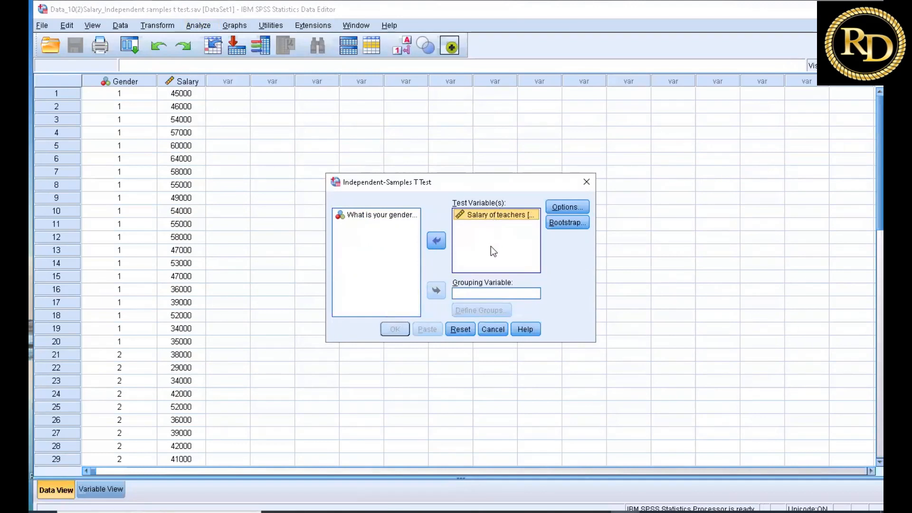
- Set gender as the grouping variable of the t-test, with group 1 defined as 1 and group 2 as 2
click(378, 218)
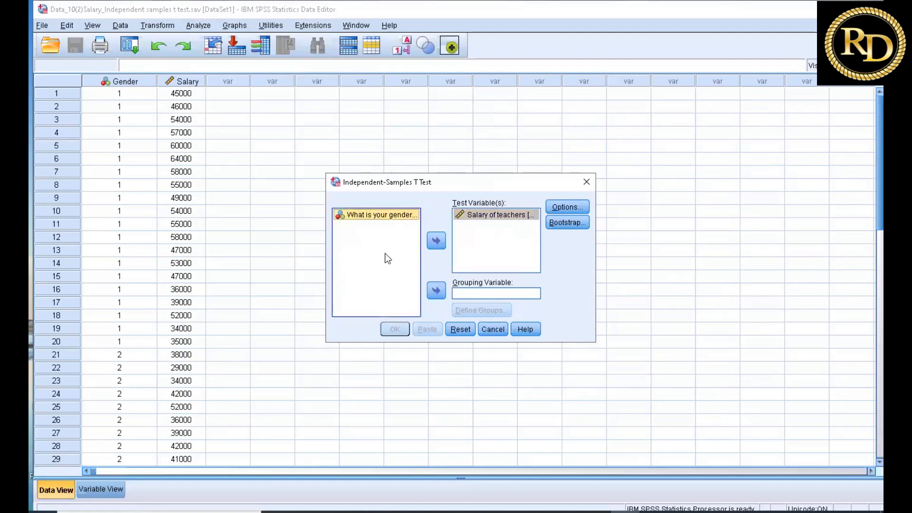
click(434, 290)
click(490, 312)
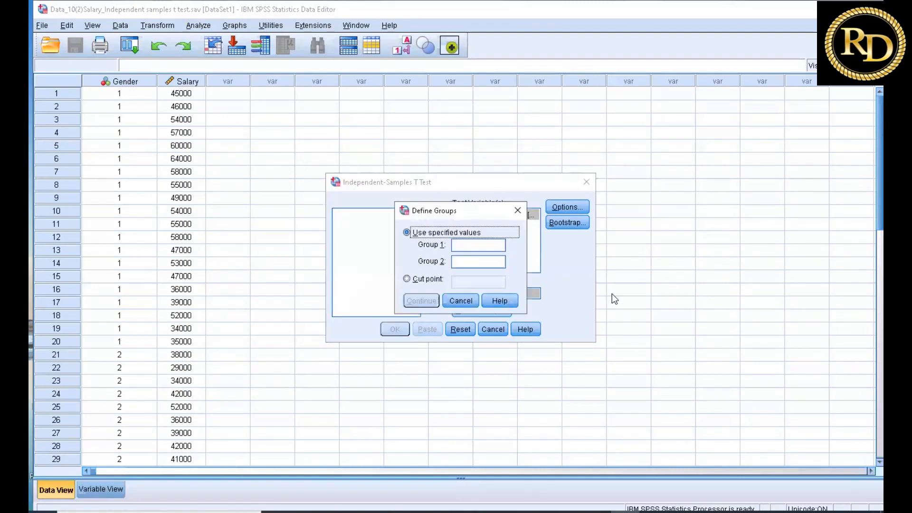
click(477, 244)
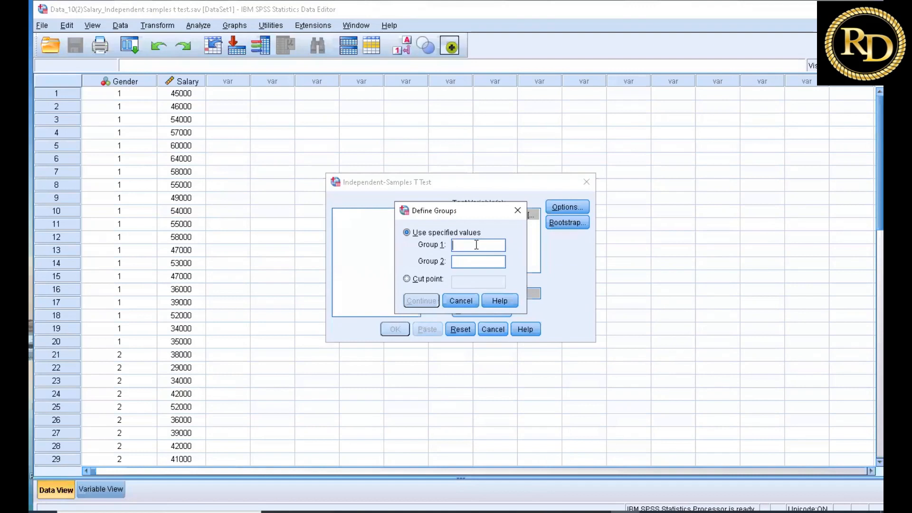
text(1)
click(464, 263)
text(2)
click(420, 302)
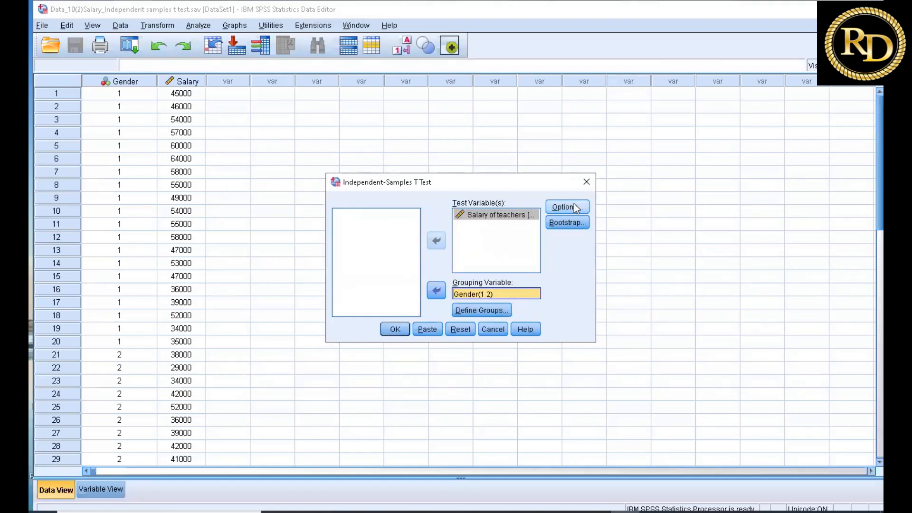
- Keep the default options and run the independent-samples t-test of teacher salary by gender
click(575, 208)
click(421, 300)
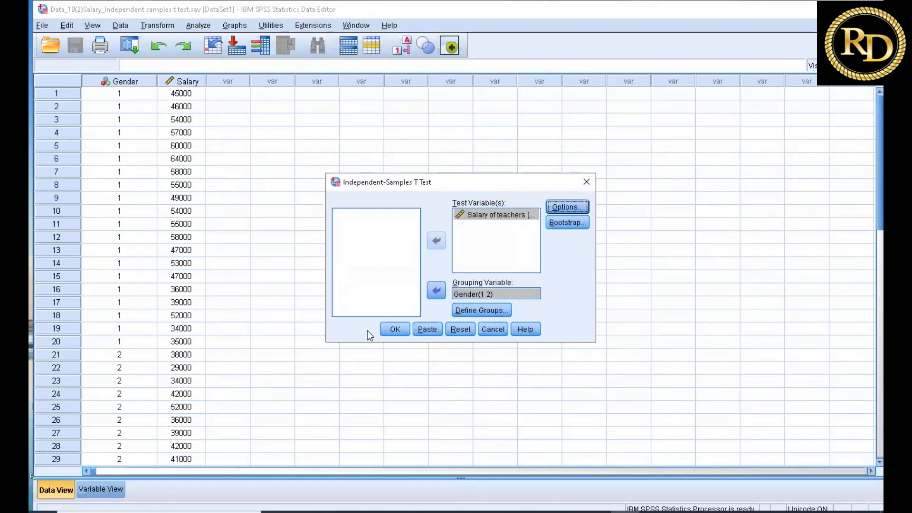
click(393, 330)
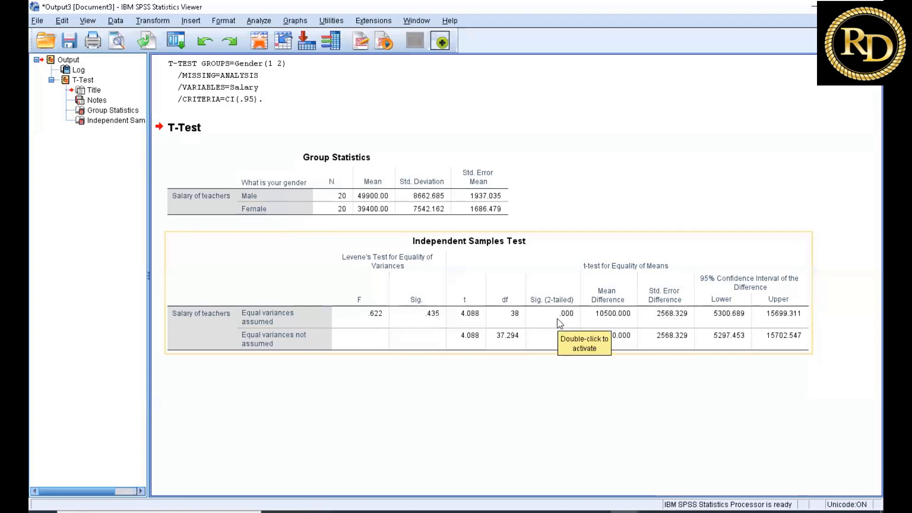
- Examine the group statistics and Independent Samples Test table, and close the output without saving along with the salary dataset
click(589, 231)
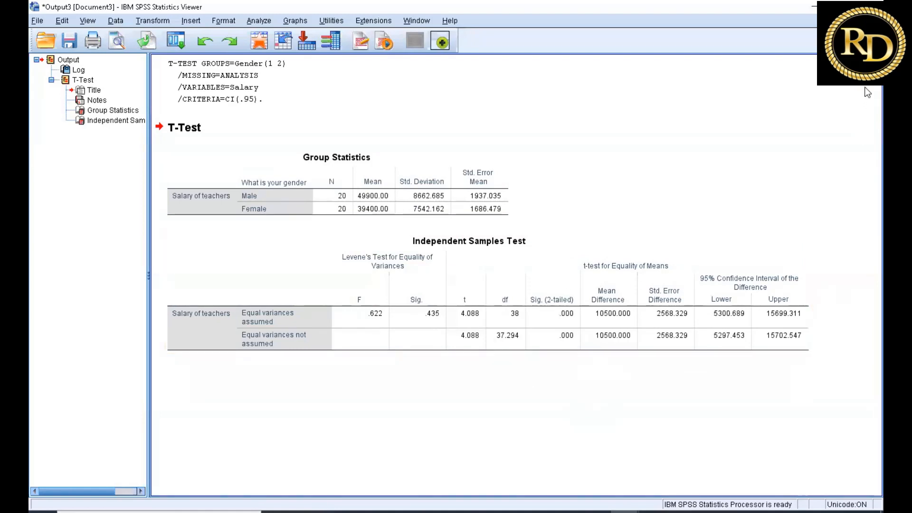
click(872, 5)
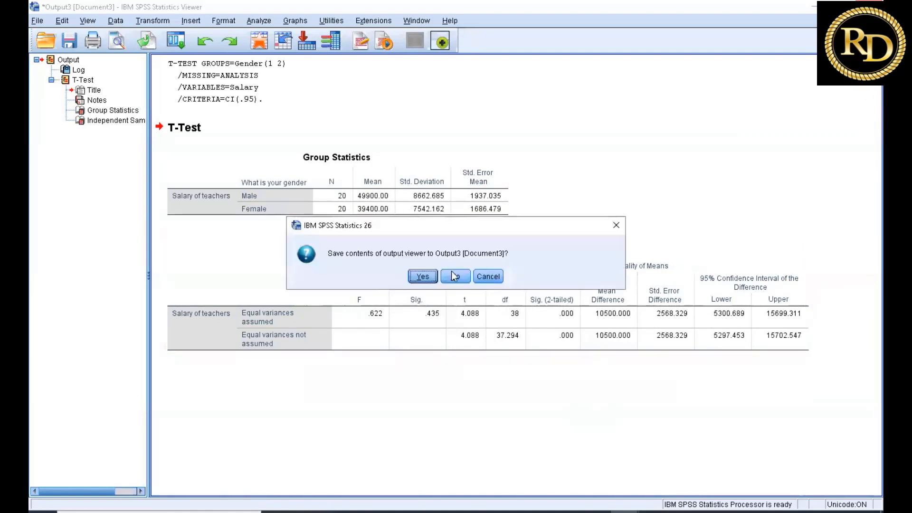
click(455, 276)
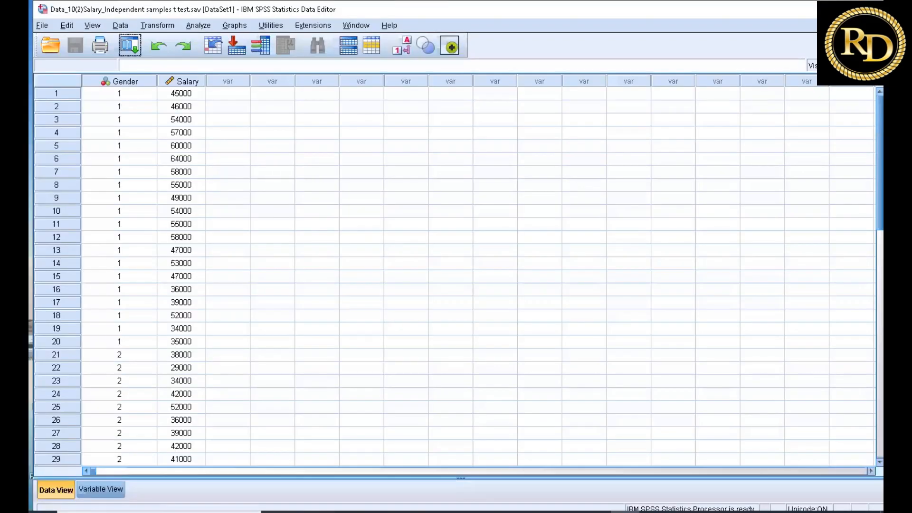
click(871, 6)
click(446, 294)
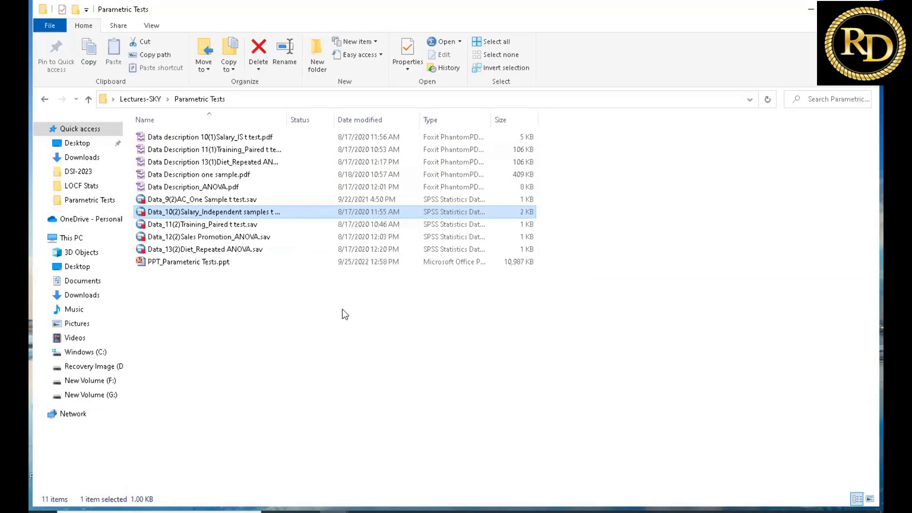
- Read the Case study-Training description in Data Description 11(1)Training_Paired t test.pdf at a larger size, and close it
double_click(237, 151)
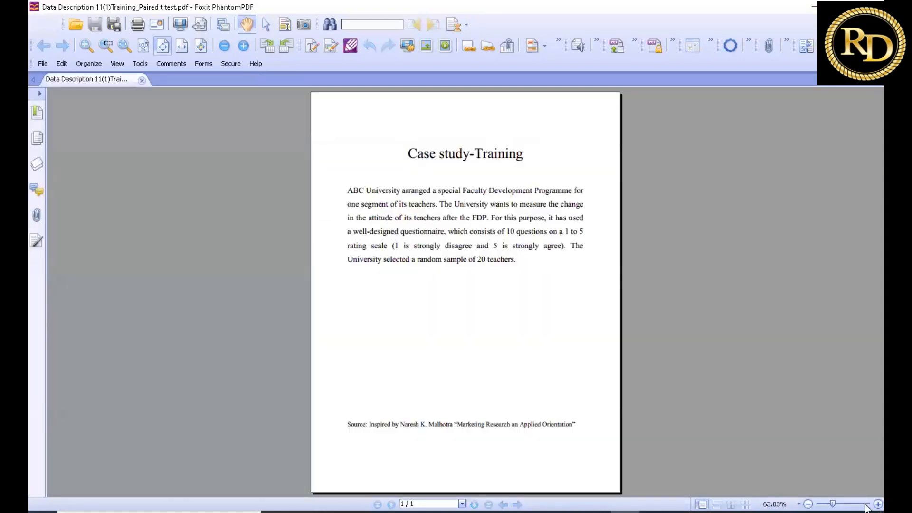
click(878, 503)
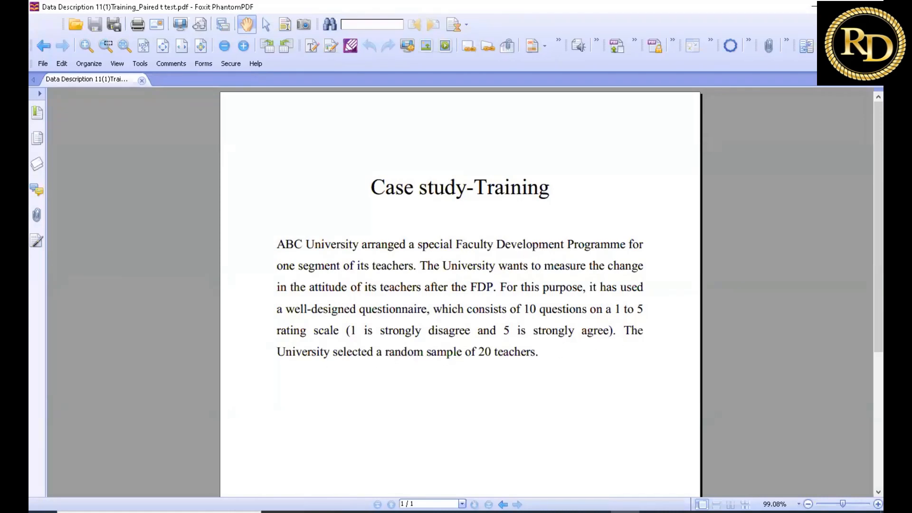
click(871, 7)
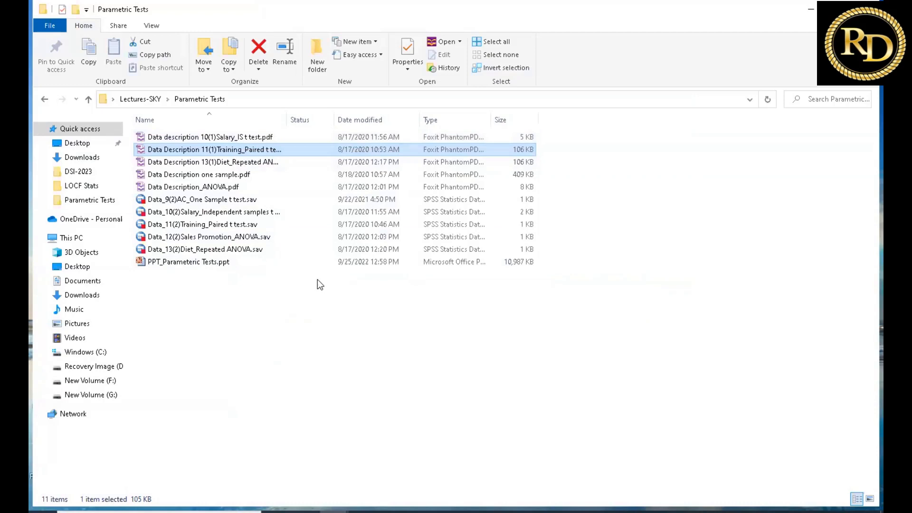
- Open Data_11(2)Training_Paired t test.sav and pair the Before and After Faculty Development Programme variables in a Paired-Samples T Test
double_click(224, 226)
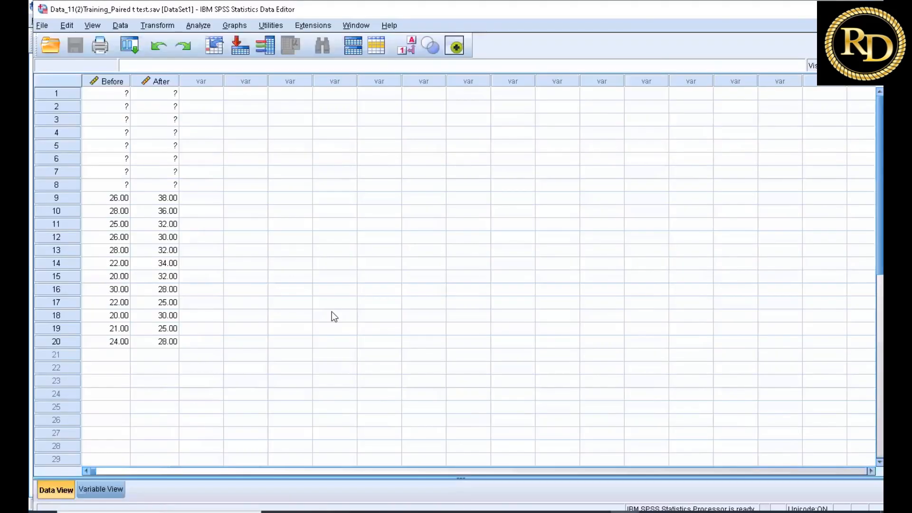
click(193, 27)
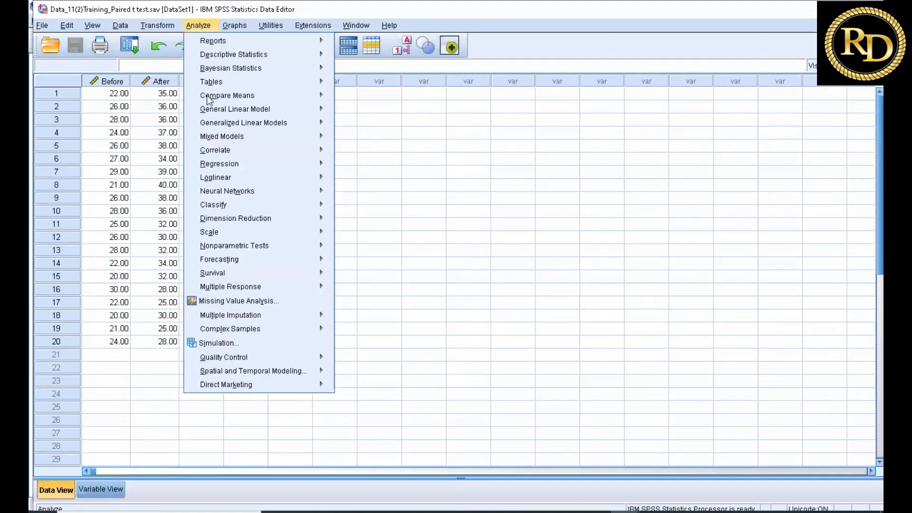
mouse_move(209, 96)
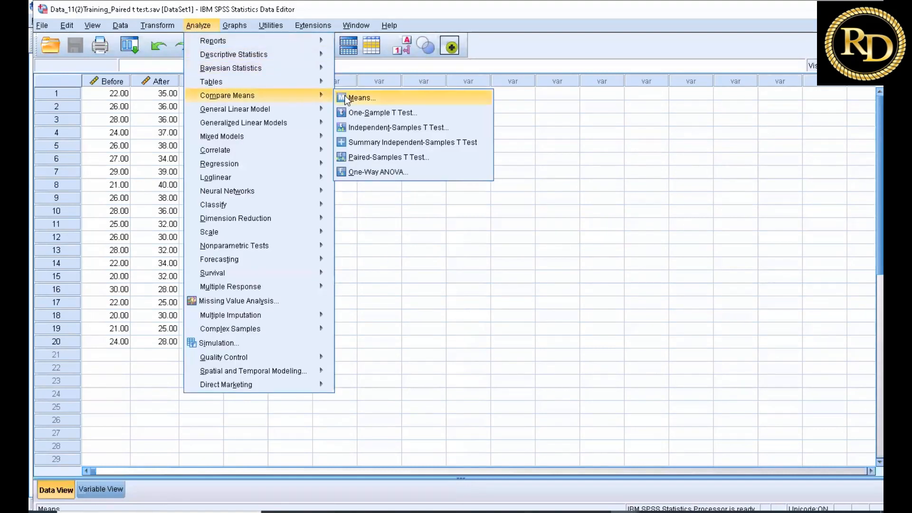
click(385, 160)
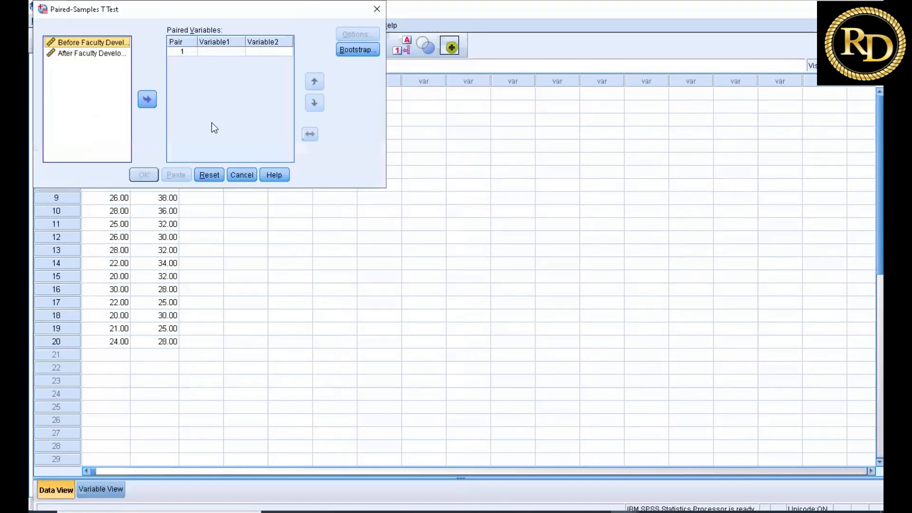
click(148, 100)
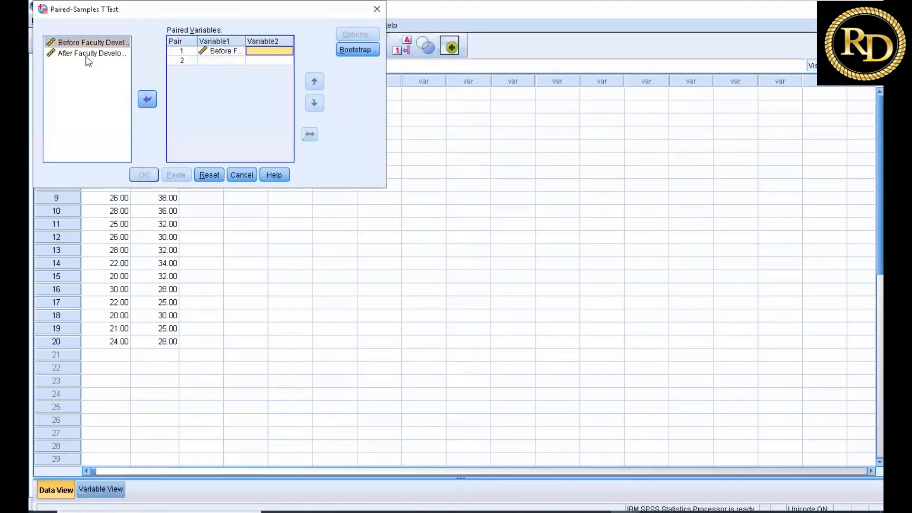
click(83, 53)
click(146, 100)
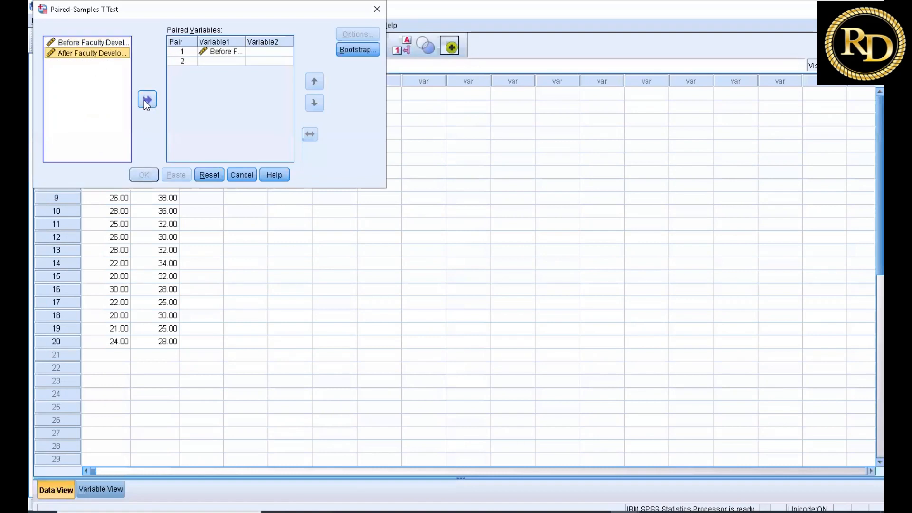
- Check the bootstrap and option settings, keep the 95% confidence interval, and run the paired-samples t-test
click(363, 52)
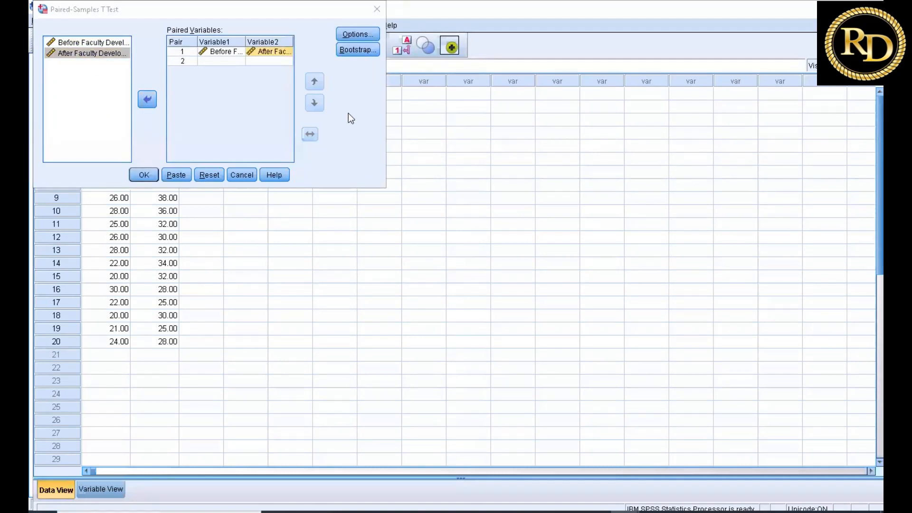
click(348, 89)
click(365, 32)
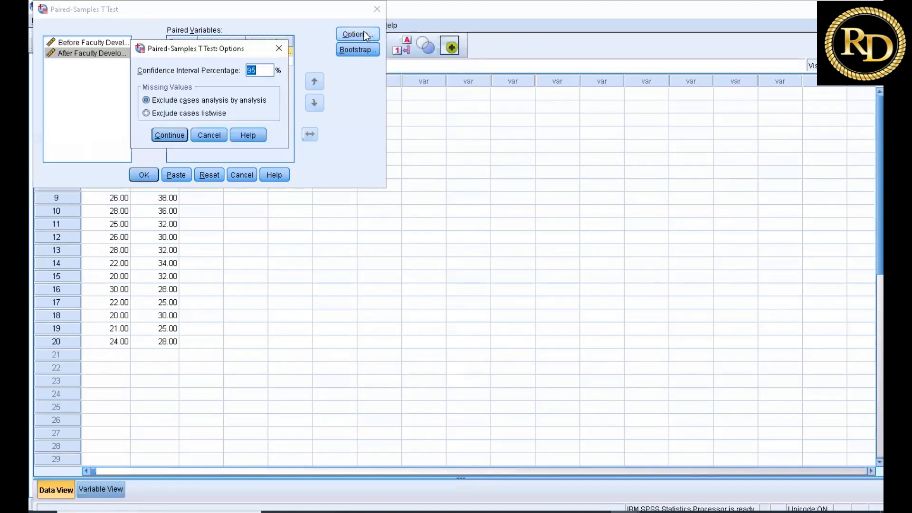
click(170, 134)
click(146, 177)
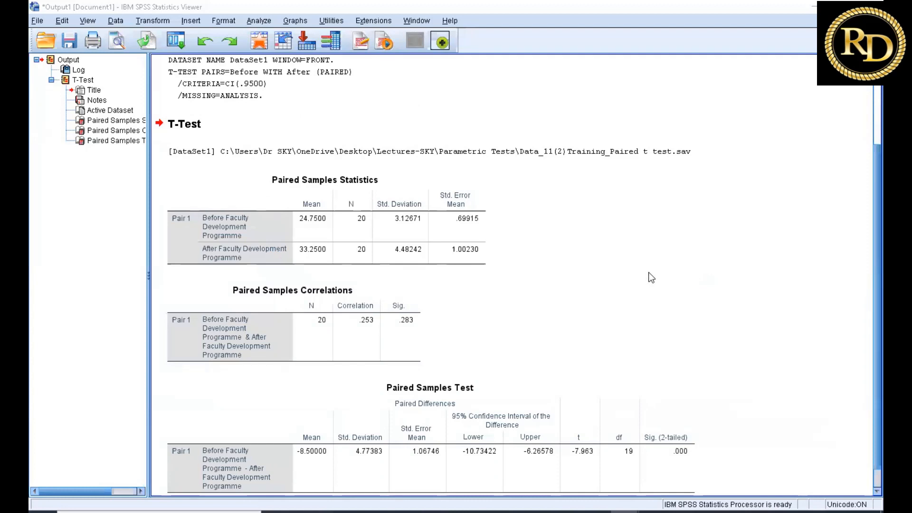
- Examine the paired samples statistics, correlations and test tables, and close the output and the training dataset
click(254, 224)
scroll(511, 293, down, 1)
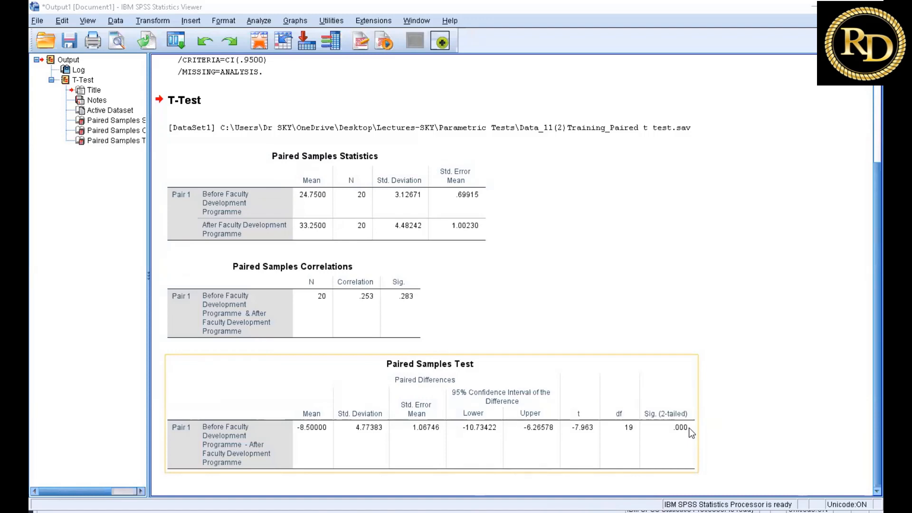
click(826, 160)
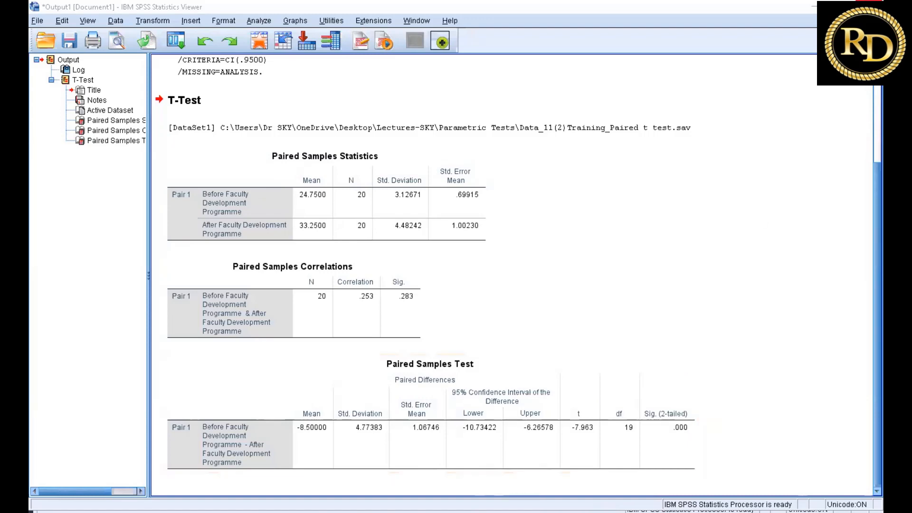
click(869, 7)
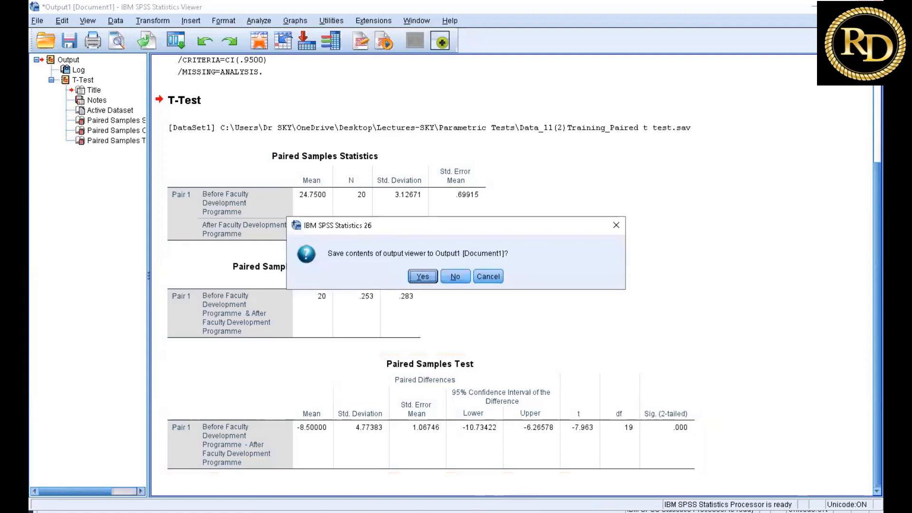
click(420, 275)
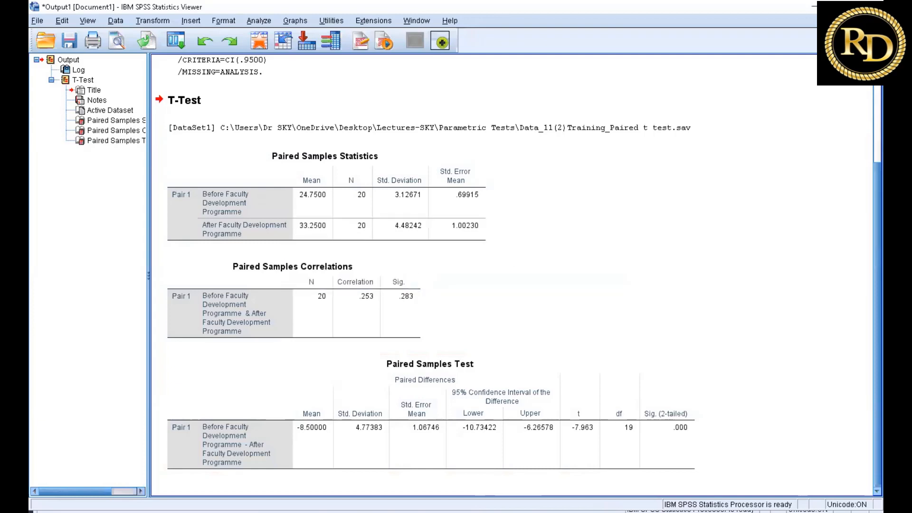
click(640, 148)
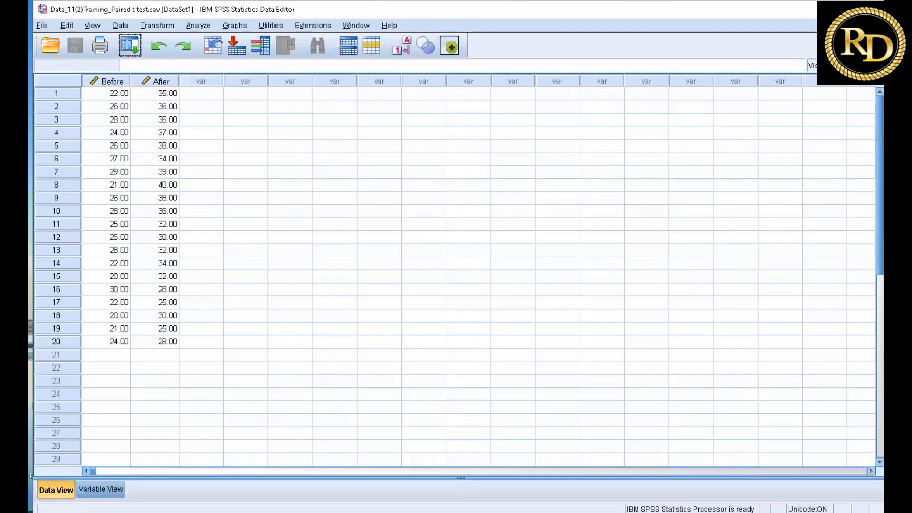
key(alt+F4)
click(443, 295)
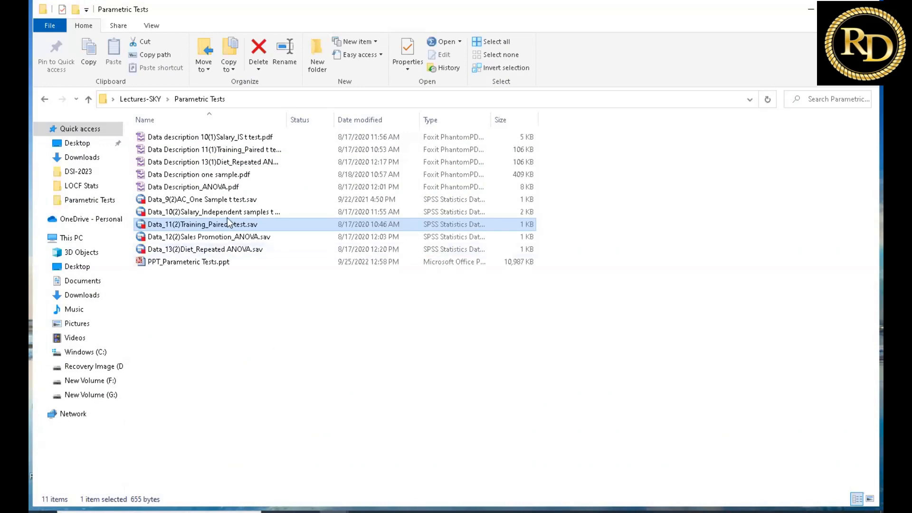
- Read the Store Promotion case study in Data Description_ANOVA.pdf at 100% zoom, and close the document
click(208, 188)
key(Return)
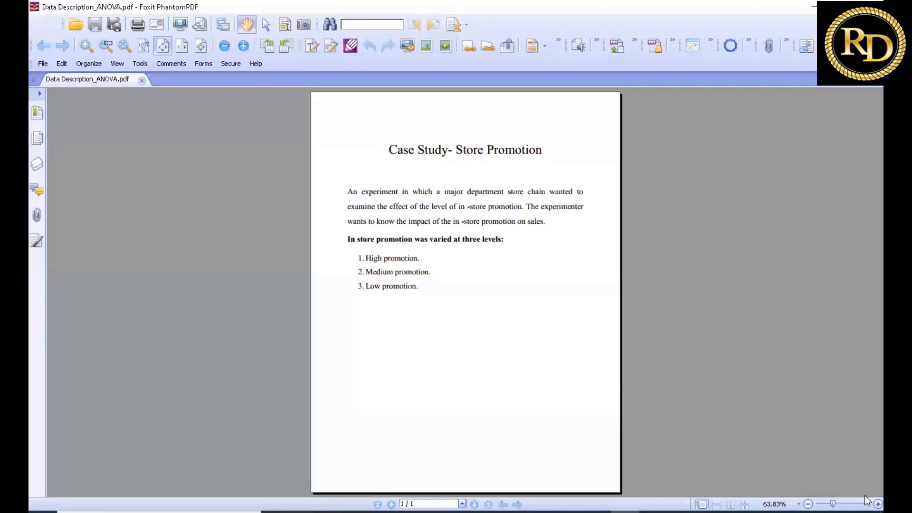
click(878, 504)
click(878, 504)
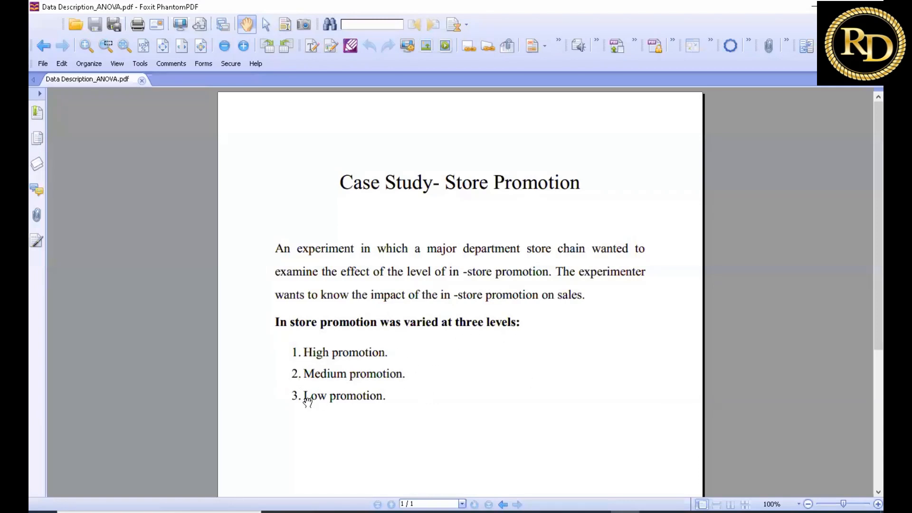
click(871, 6)
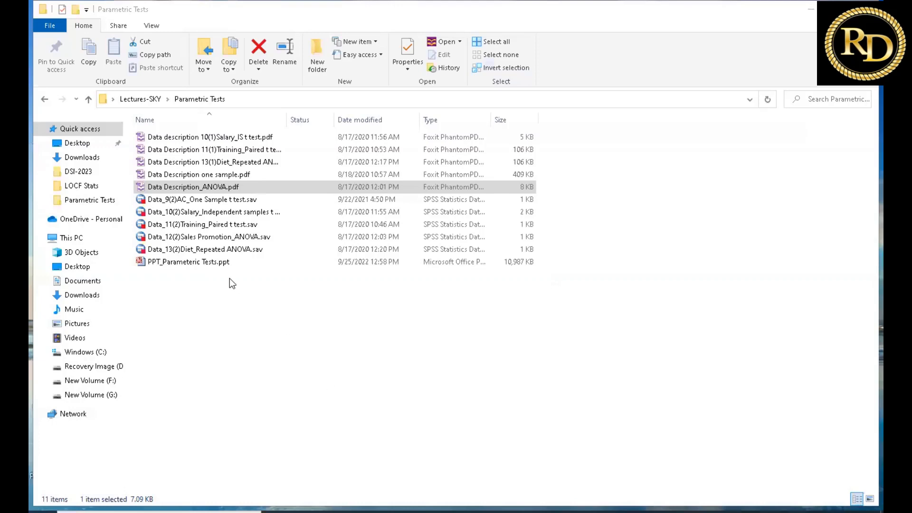
- Open Data_12(2)Sales Promotion_ANOVA.sav and start a One-Way ANOVA with Per day sales as the dependent variable
double_click(240, 237)
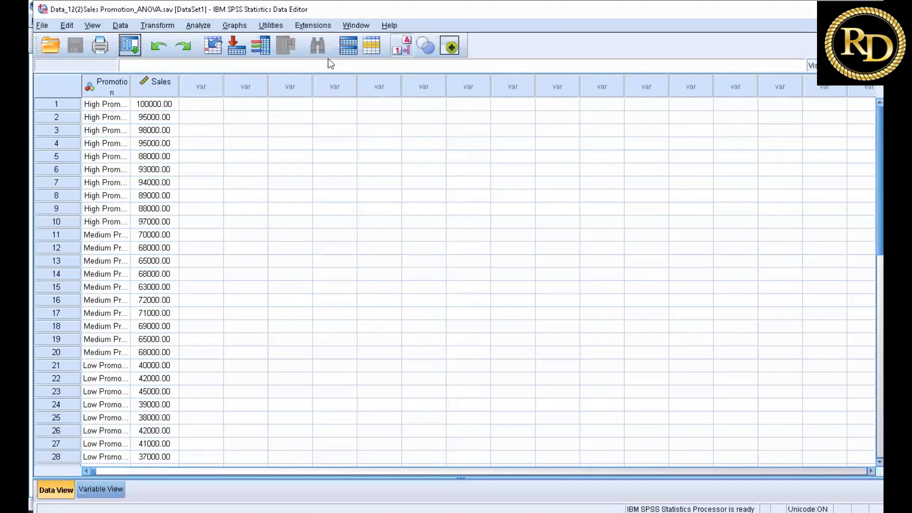
click(195, 25)
mouse_move(234, 107)
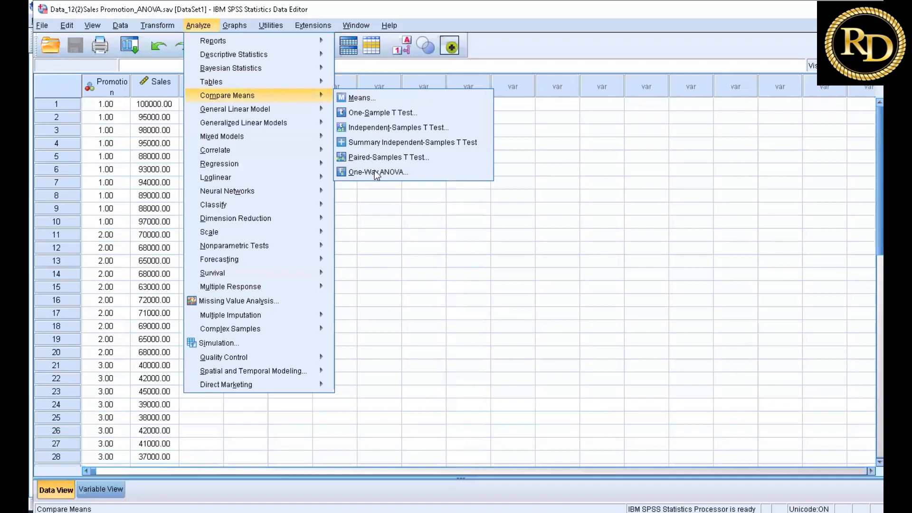
click(375, 172)
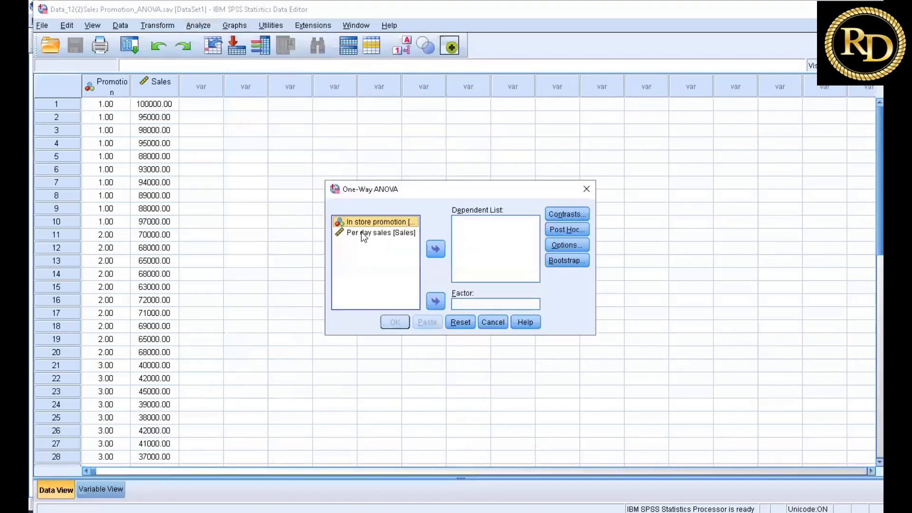
click(364, 234)
click(435, 250)
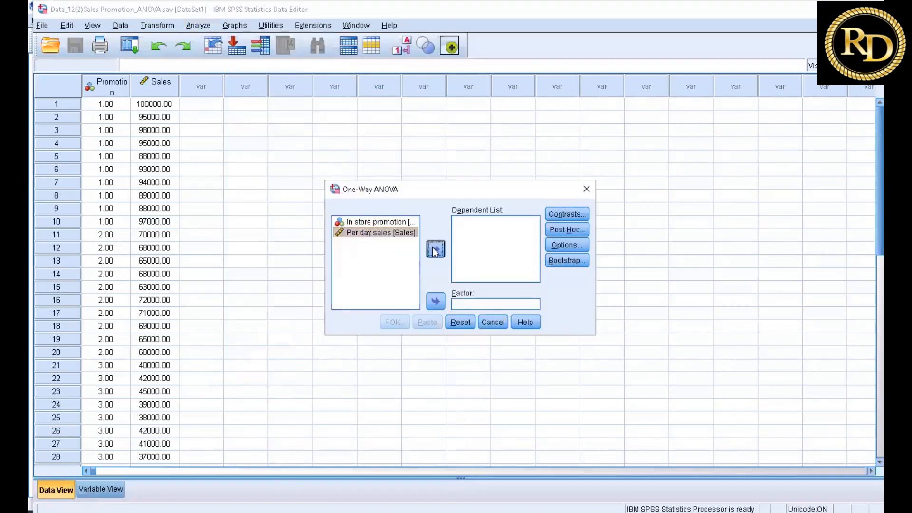
- Assign In store promotion as the One-Way ANOVA factor and check the contrast settings, keeping Polynomial off
click(373, 226)
click(437, 301)
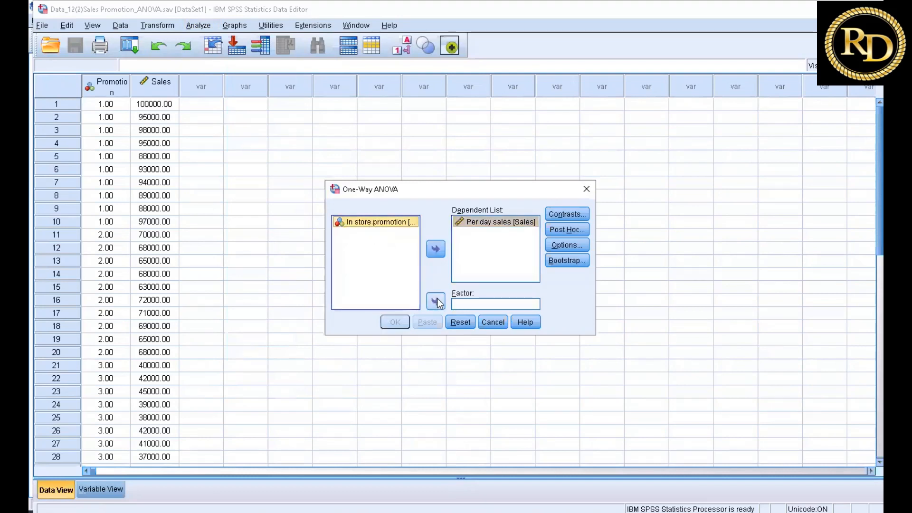
click(569, 214)
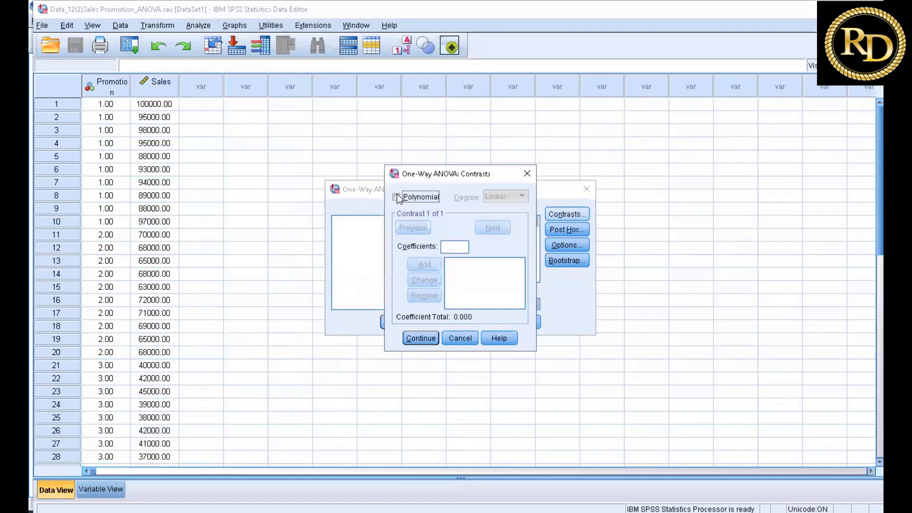
click(421, 338)
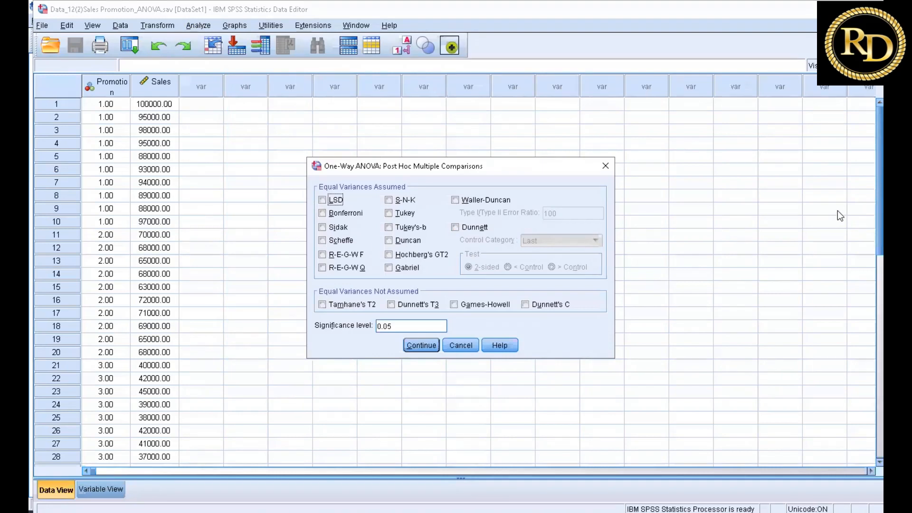
- Select the Tukey and Dunnett's C post hoc comparisons, keeping the significance level at 0.05
click(389, 214)
click(525, 304)
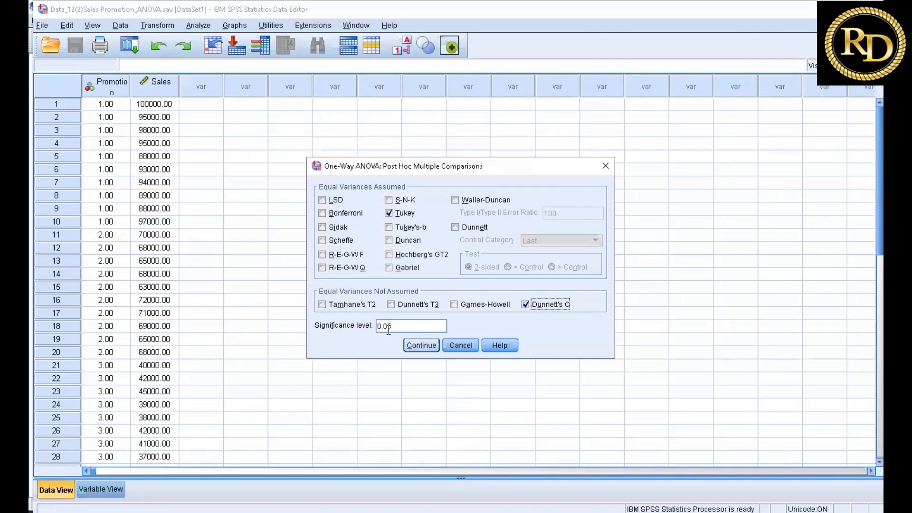
click(420, 345)
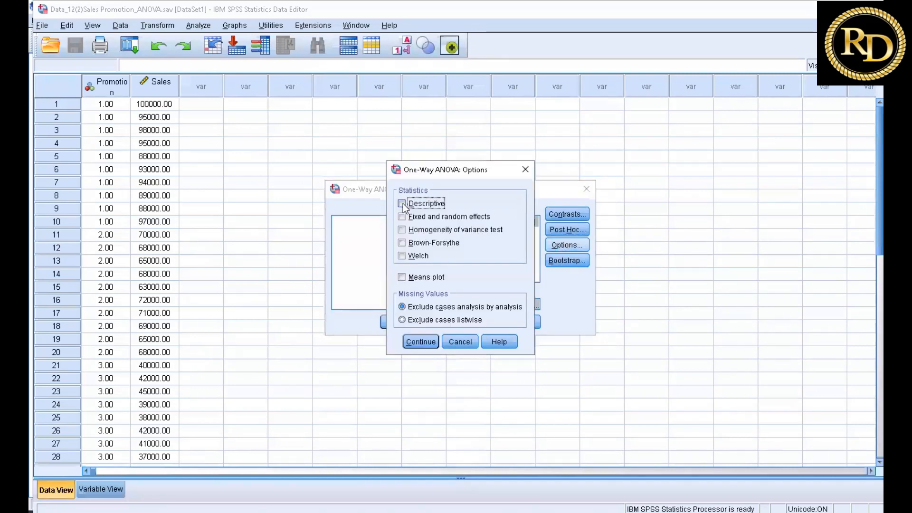
- Include Descriptive statistics and the Homogeneity of variance test, and run the one-way ANOVA
click(402, 203)
click(429, 230)
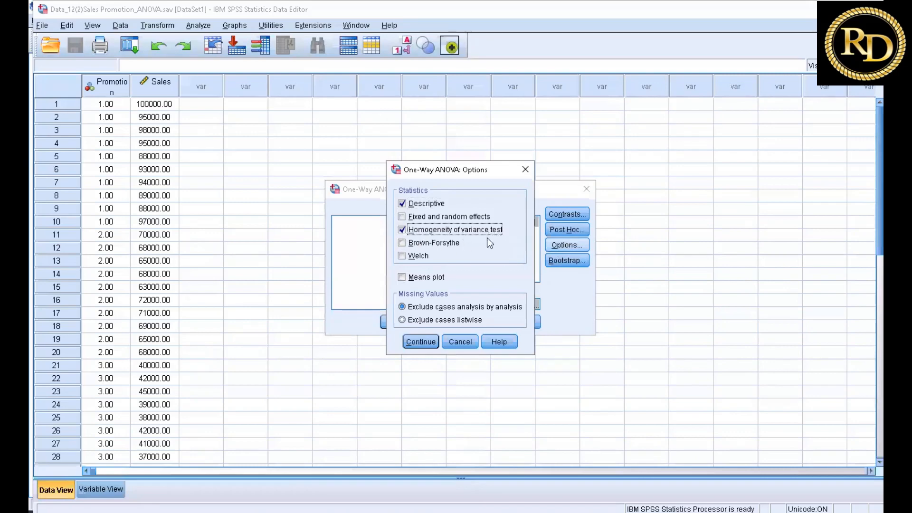
click(428, 344)
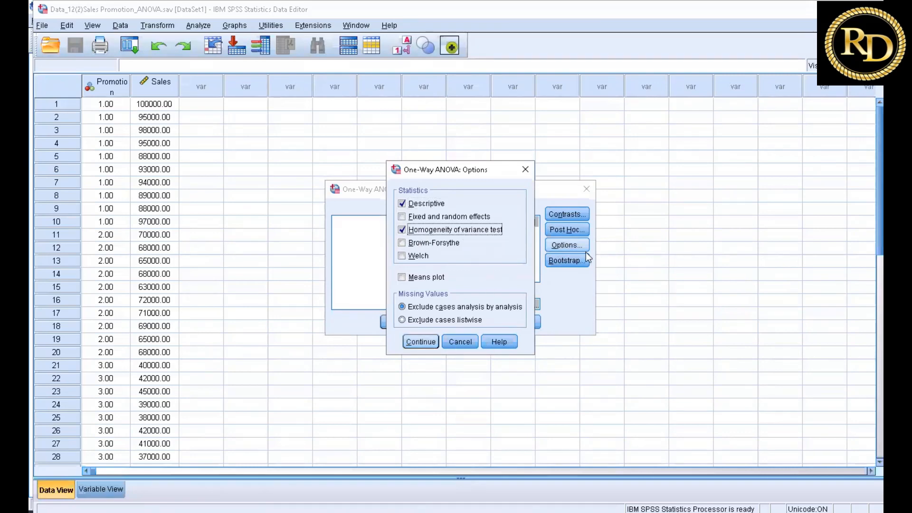
click(395, 323)
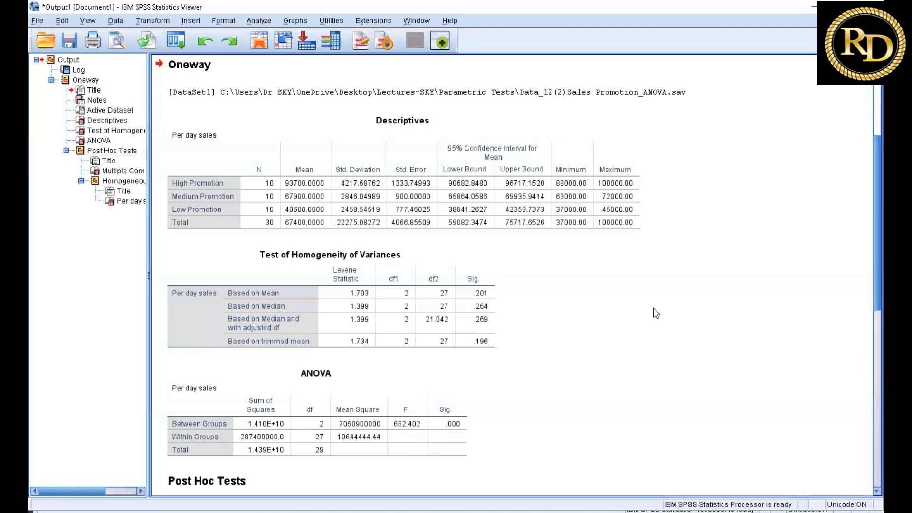
- Examine the Descriptives, Test of Homogeneity of Variances, ANOVA and Multiple Comparisons tables for Per day sales
scroll(656, 314, down, 3)
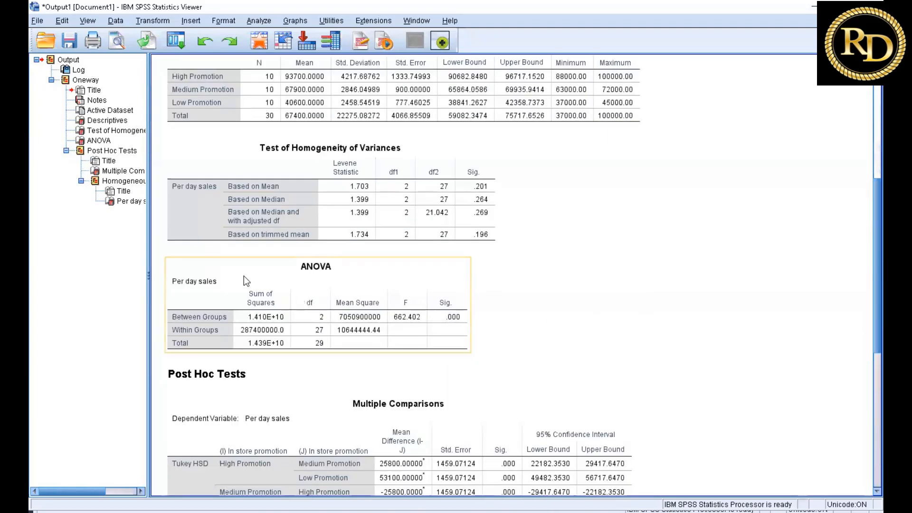
scroll(500, 324, down, 1)
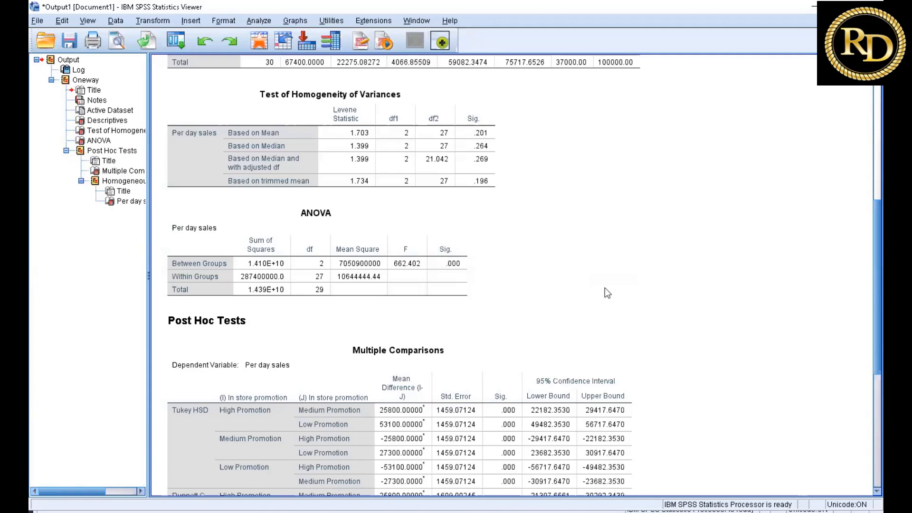
scroll(605, 288, down, 10)
scroll(558, 269, up, 2)
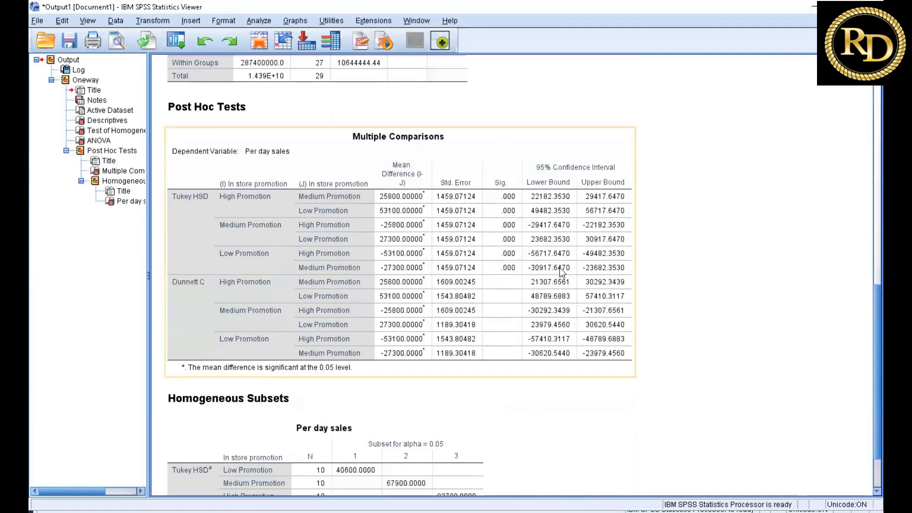
scroll(558, 266, up, 10)
scroll(559, 264, up, 4)
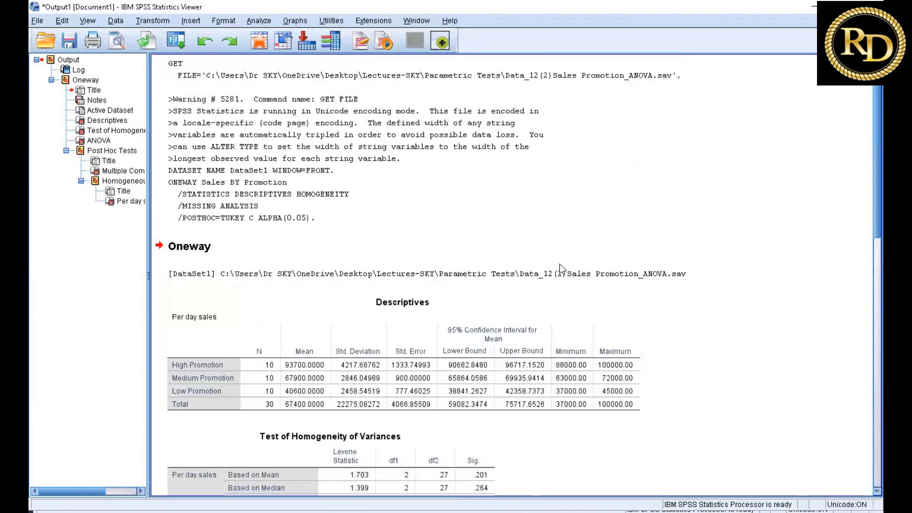
scroll(559, 264, down, 3)
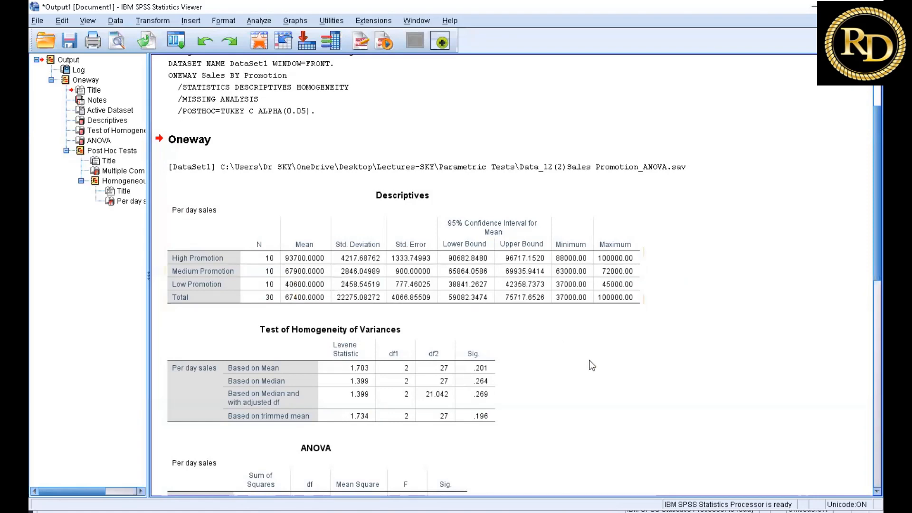
scroll(591, 365, down, 10)
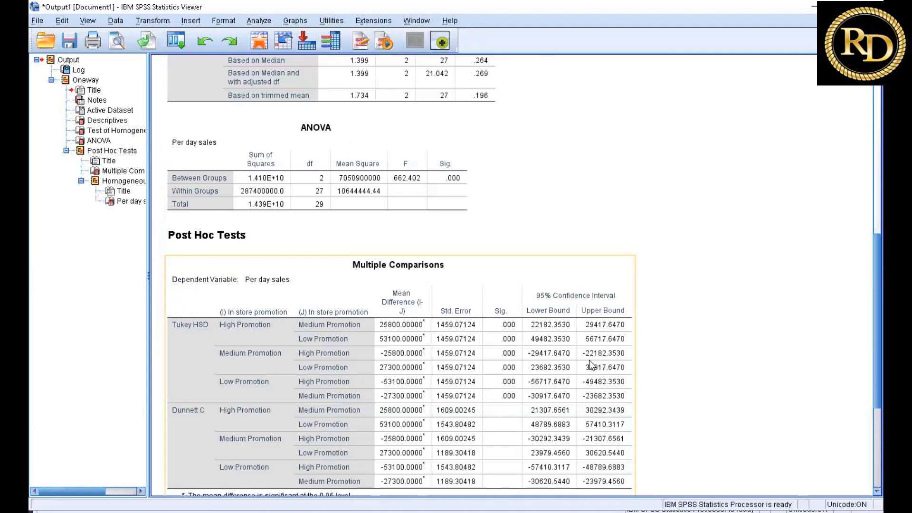
scroll(592, 365, down, 3)
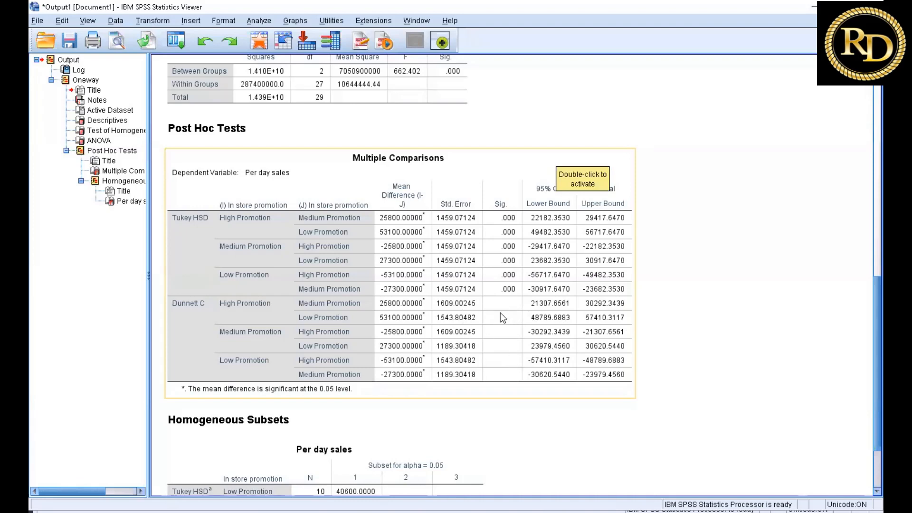
scroll(510, 345, up, 10)
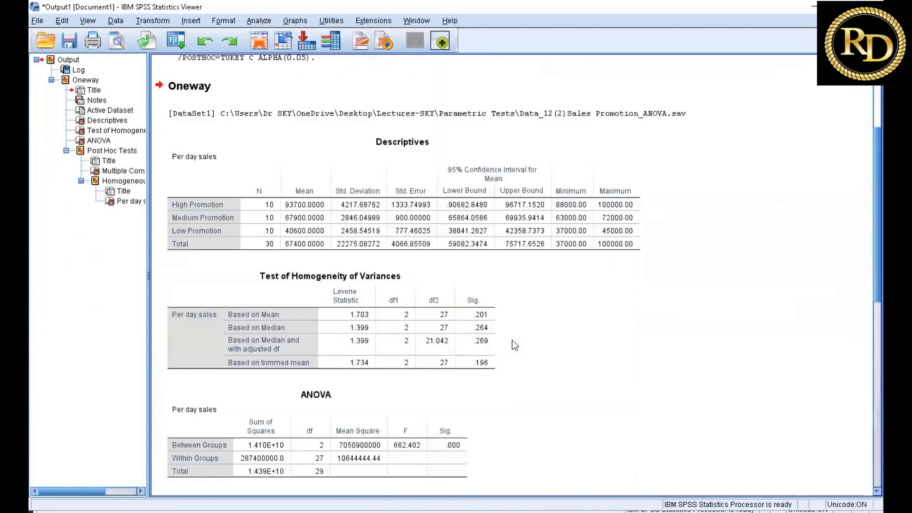
scroll(513, 340, up, 2)
scroll(512, 340, down, 8)
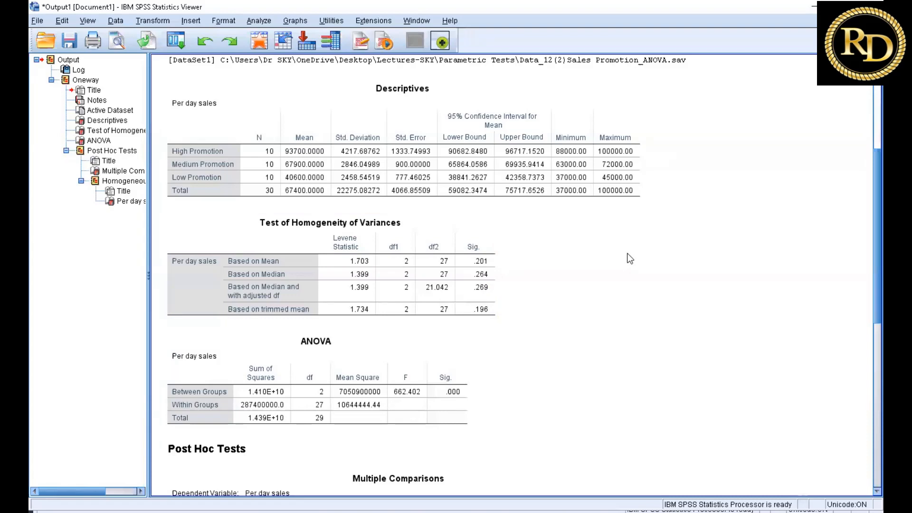
scroll(630, 259, down, 5)
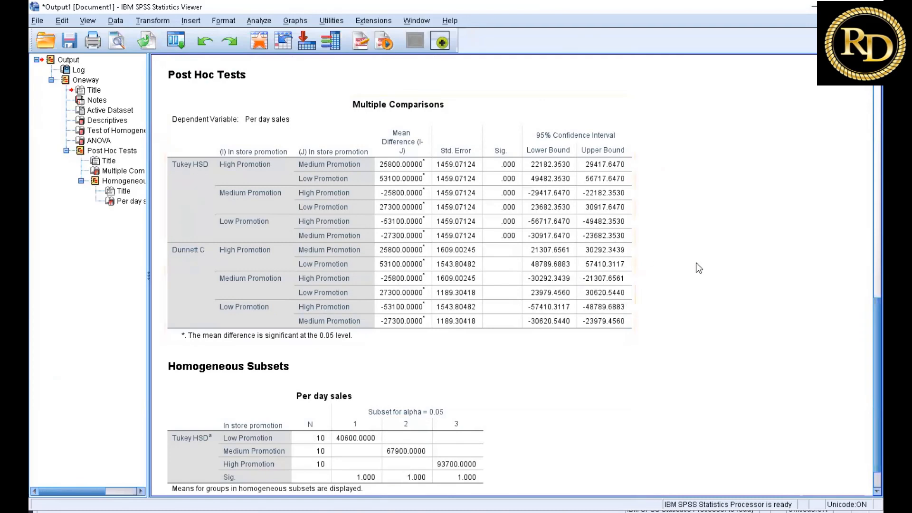
- Compare the promotion groups in the Homogeneous Subsets table with the other ANOVA results, and close the output without saving
scroll(693, 269, down, 1)
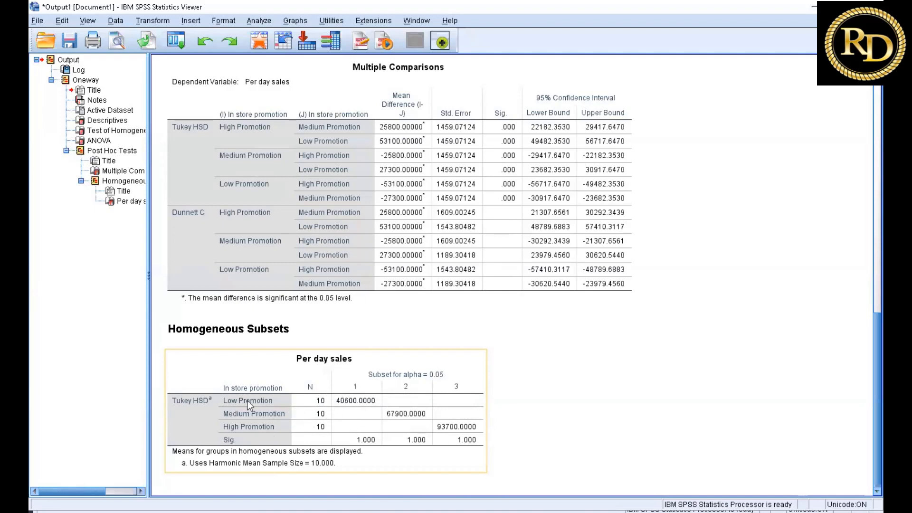
click(594, 367)
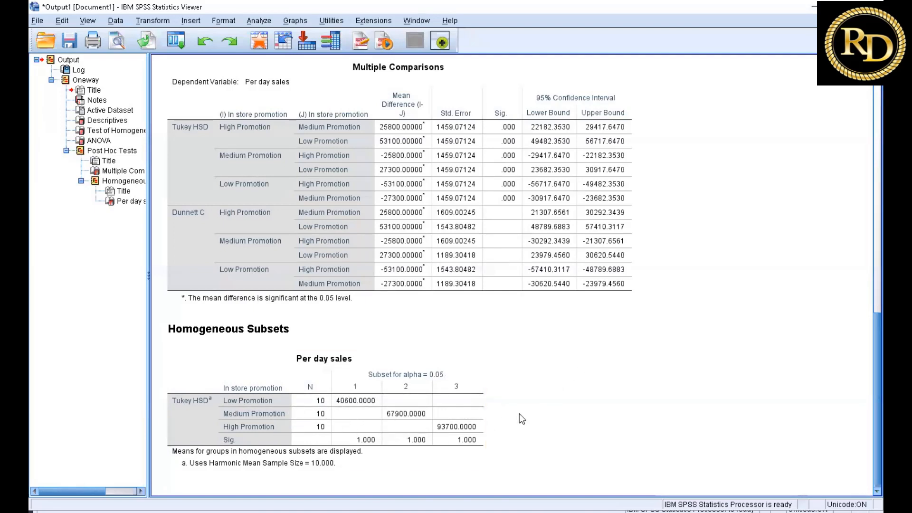
click(233, 455)
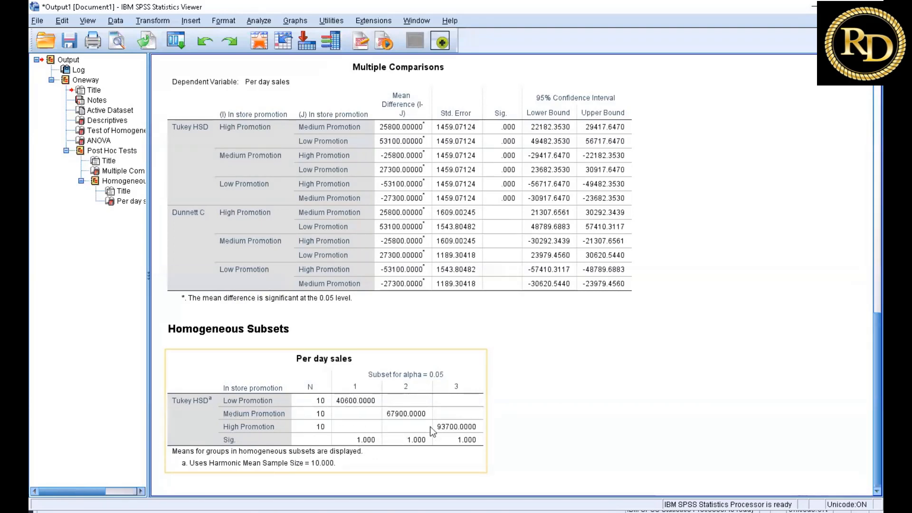
scroll(361, 327, up, 5)
scroll(380, 267, up, 7)
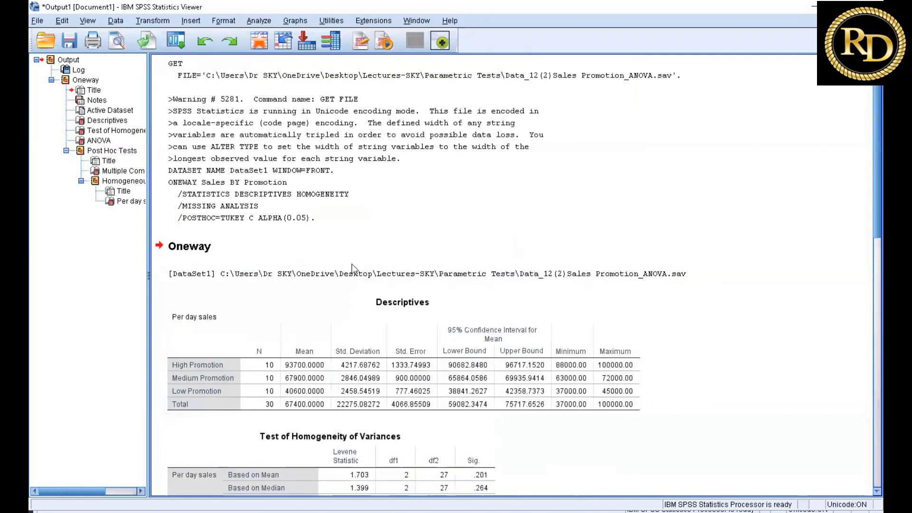
scroll(350, 265, down, 3)
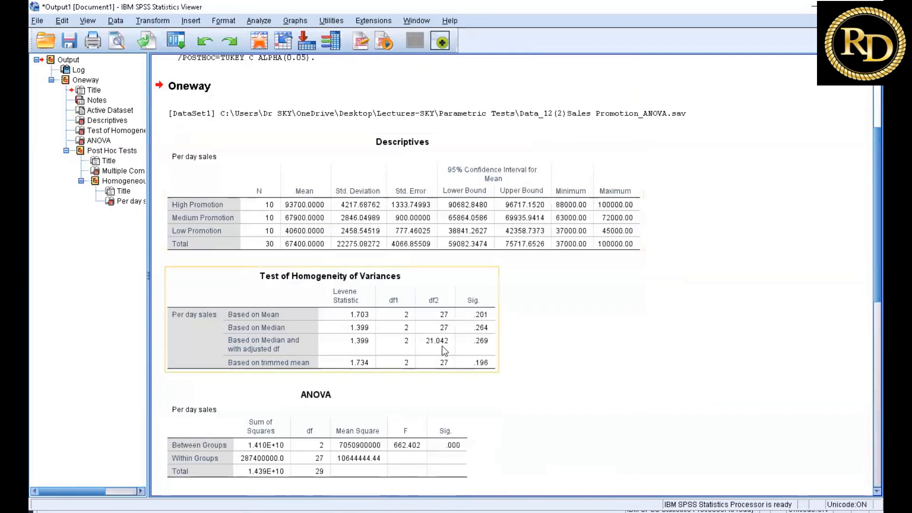
scroll(532, 372, down, 11)
click(300, 396)
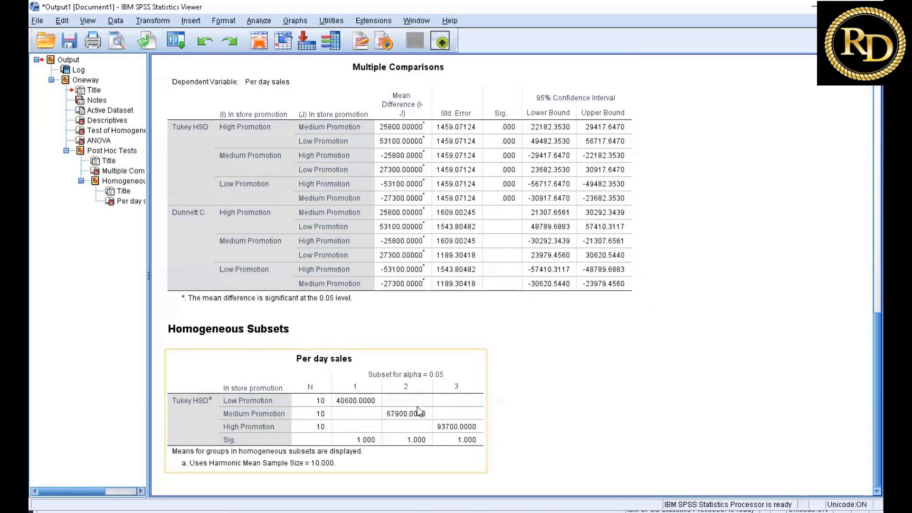
click(402, 474)
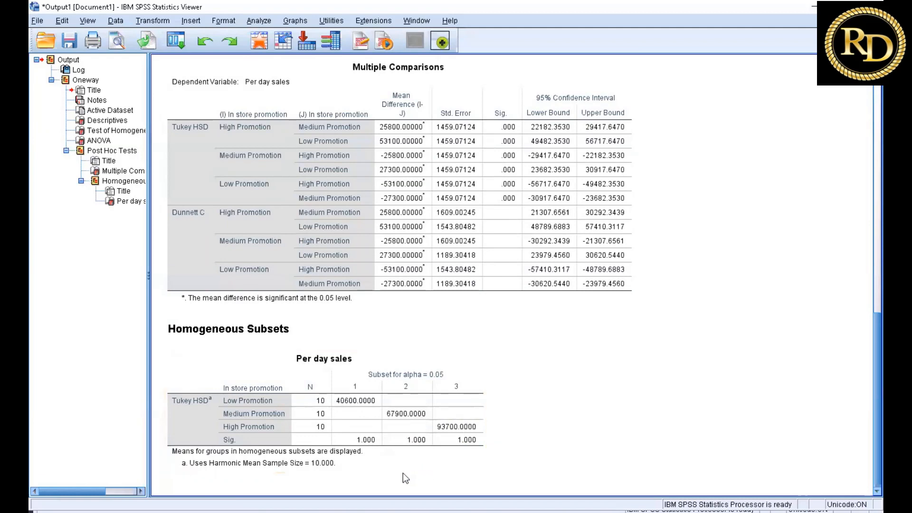
click(499, 213)
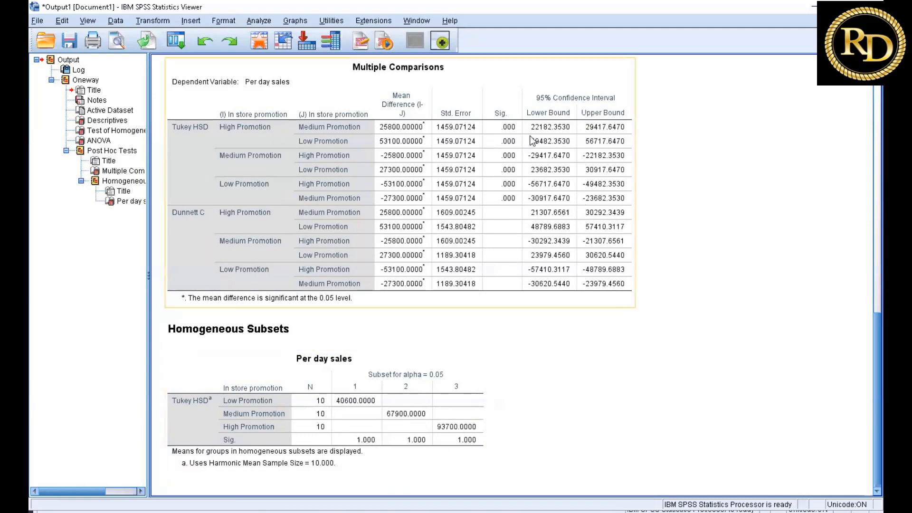
click(296, 415)
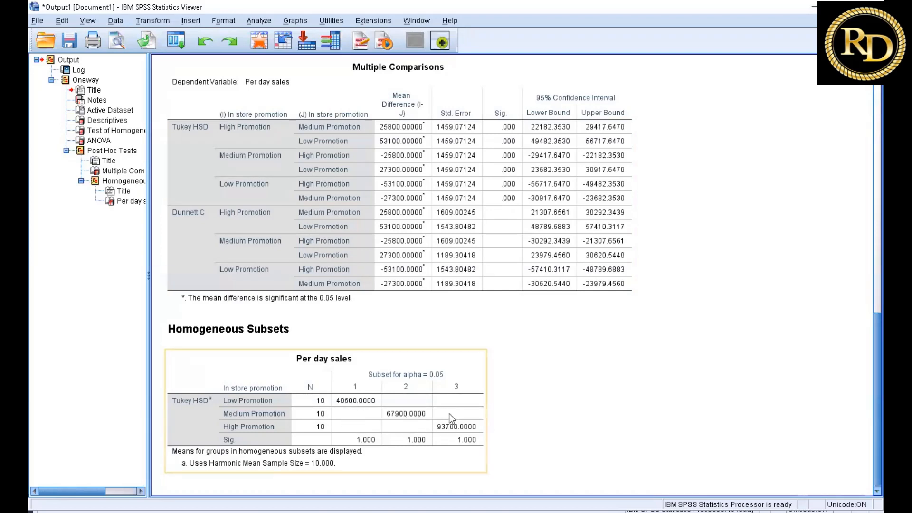
click(553, 399)
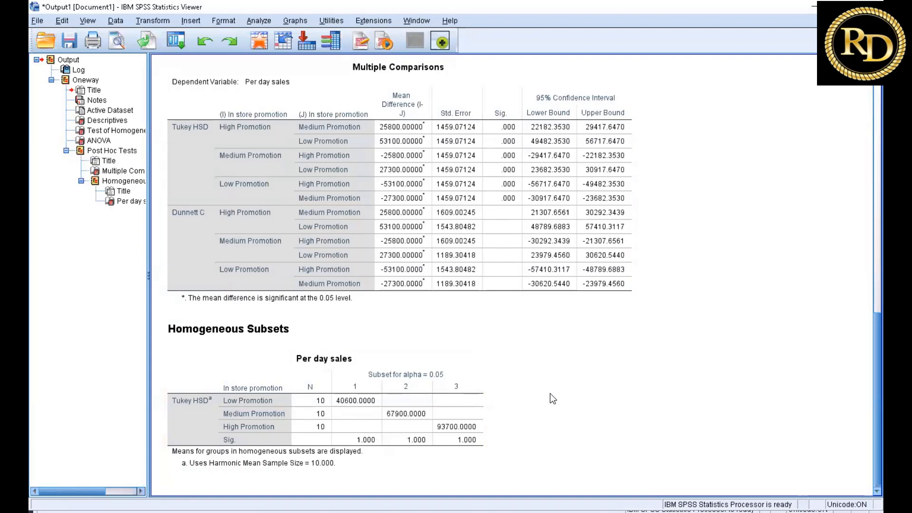
scroll(550, 394, up, 5)
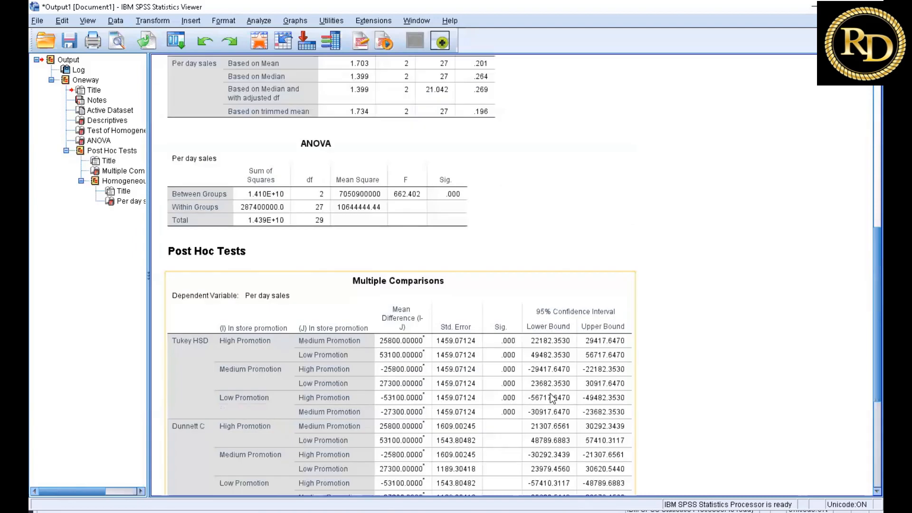
scroll(551, 397, up, 2)
scroll(551, 394, down, 3)
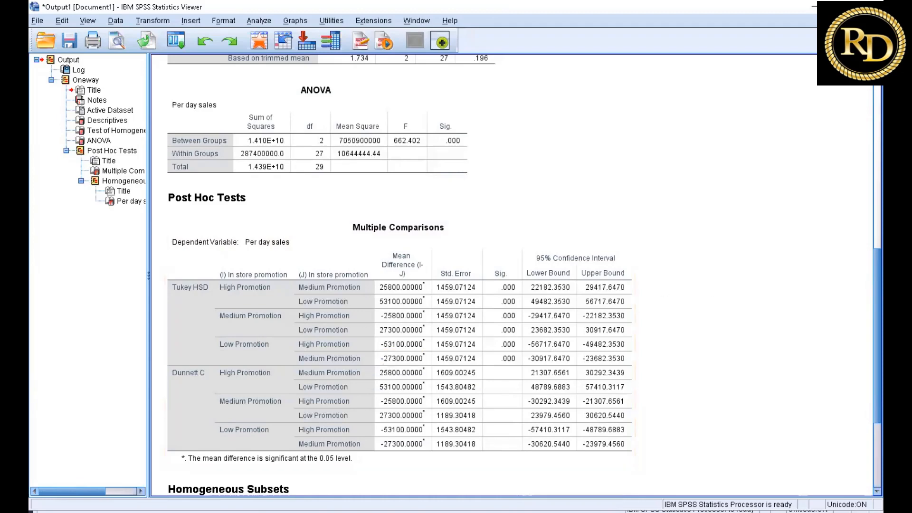
click(872, 7)
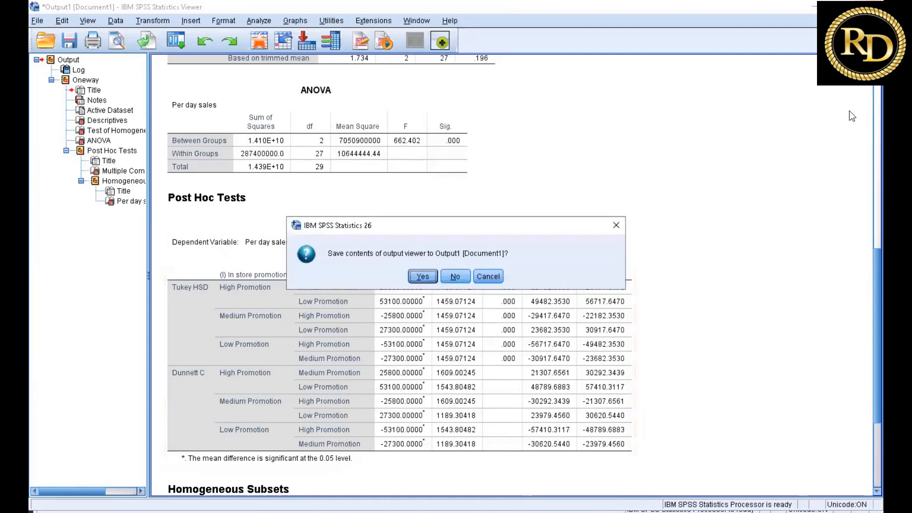
click(455, 277)
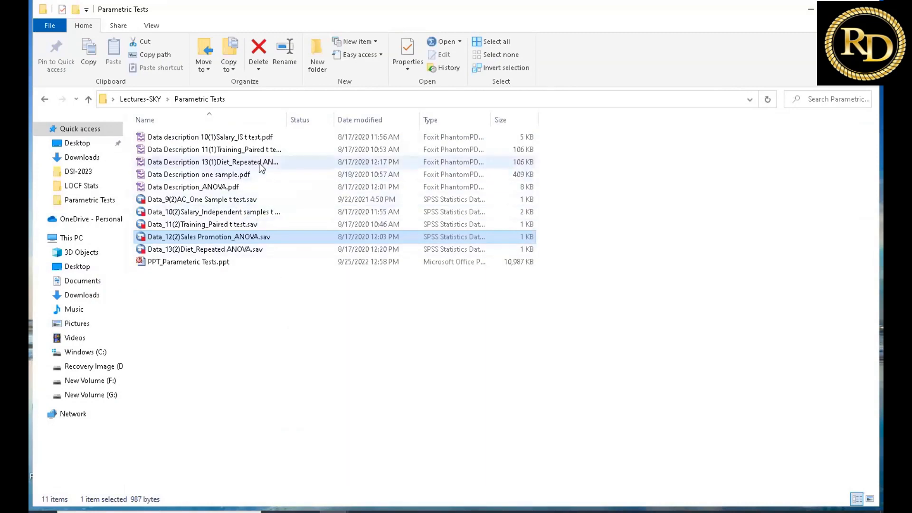
- Open Data Description 13(1)Diet_Repeated ANOVA.pdf in Foxit PhantomPDF and read the Diet case study
click(211, 162)
key(Return)
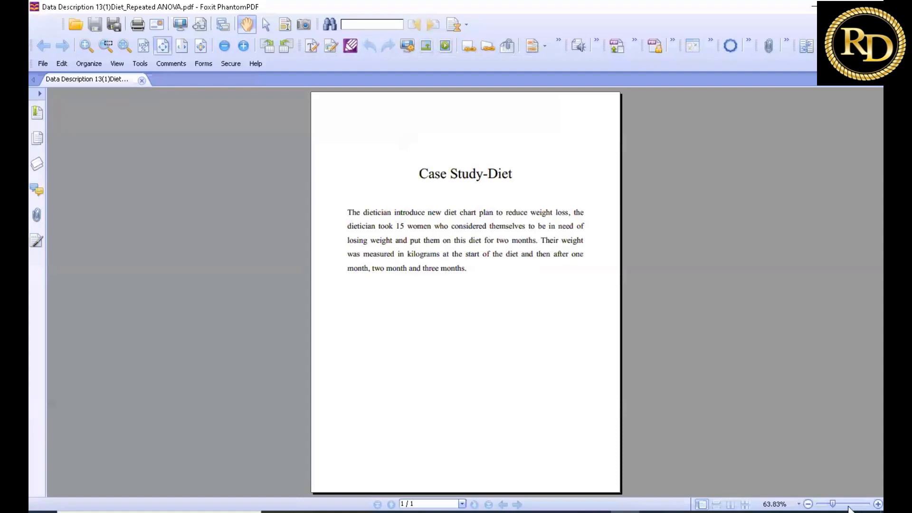
click(878, 504)
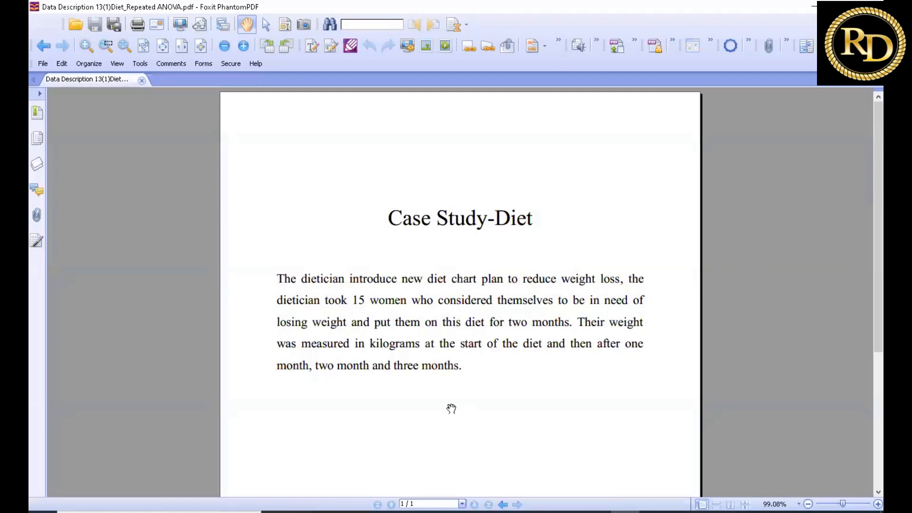
scroll(477, 392, down, 5)
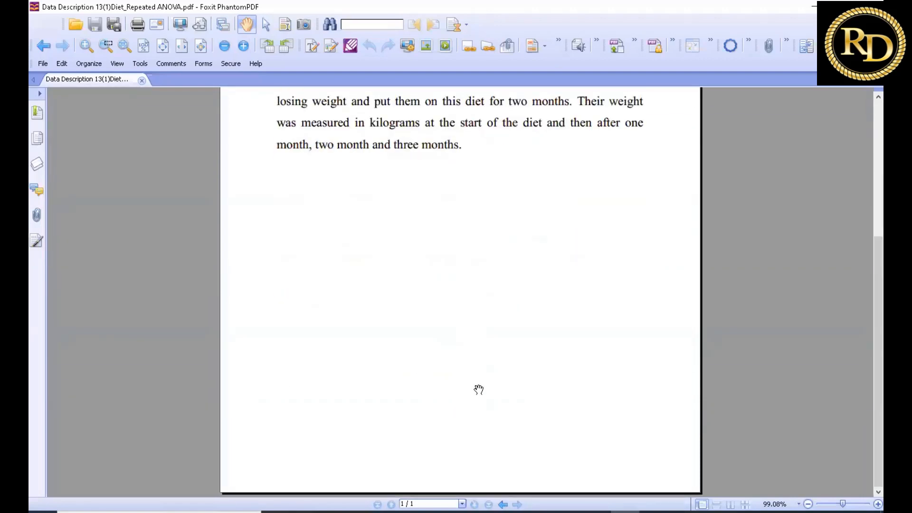
- Close the Diet case study PDF and open Data_13(2)Diet_Repeated ANOVA.sav in SPSS
scroll(495, 322, up, 3)
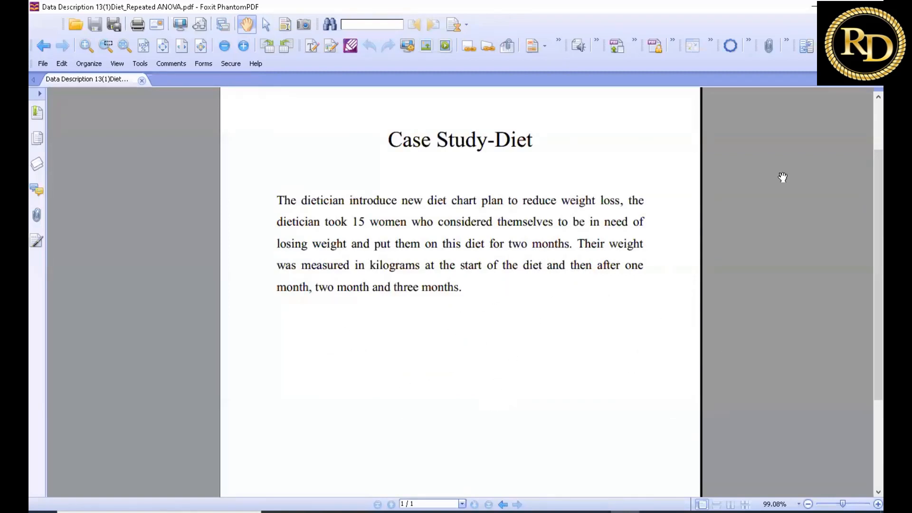
click(869, 7)
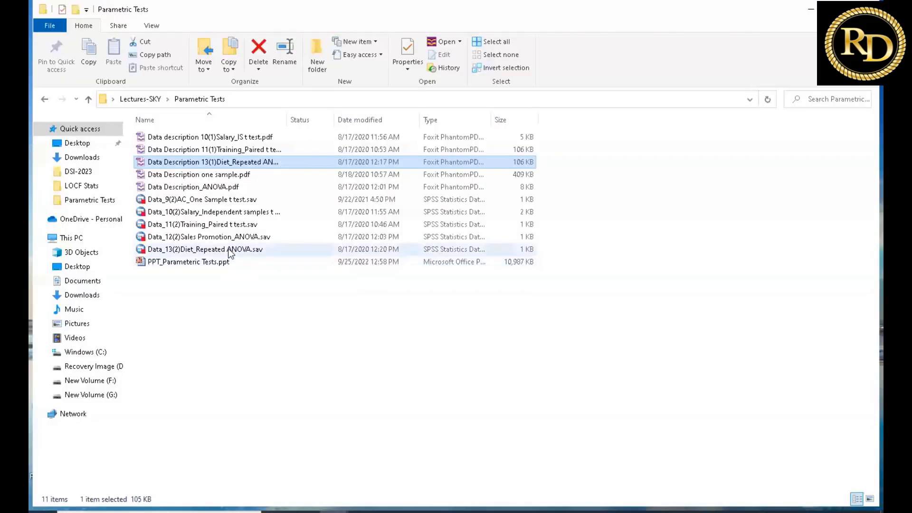
double_click(230, 250)
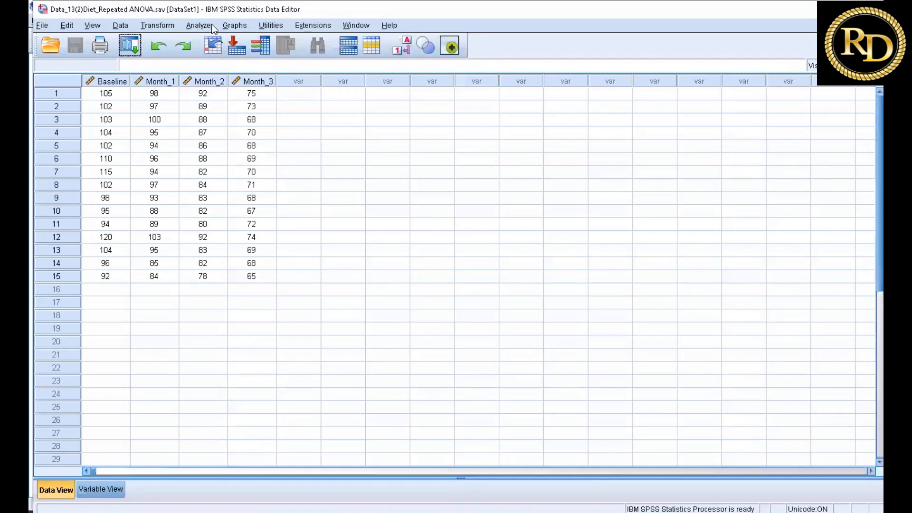
- Start a General Linear Model repeated-measures analysis and define the within-subject factor Diet with 4 levels
click(193, 24)
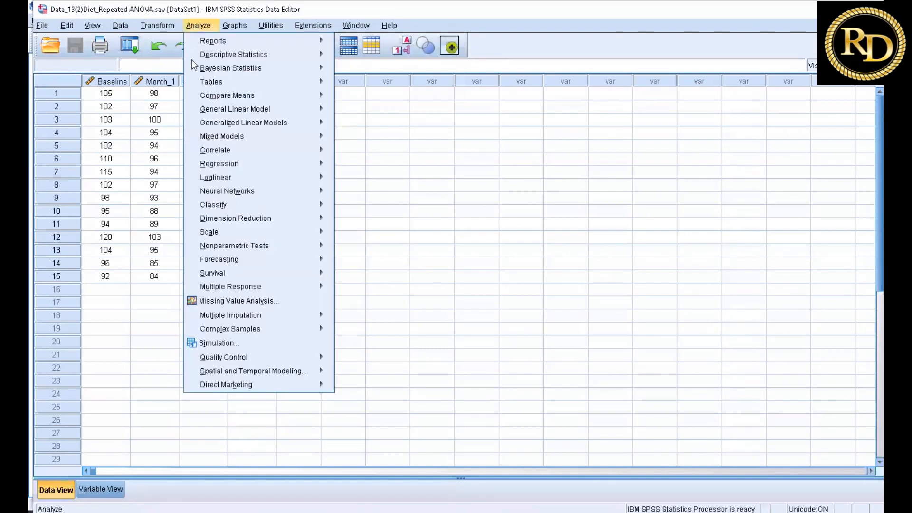
mouse_move(294, 108)
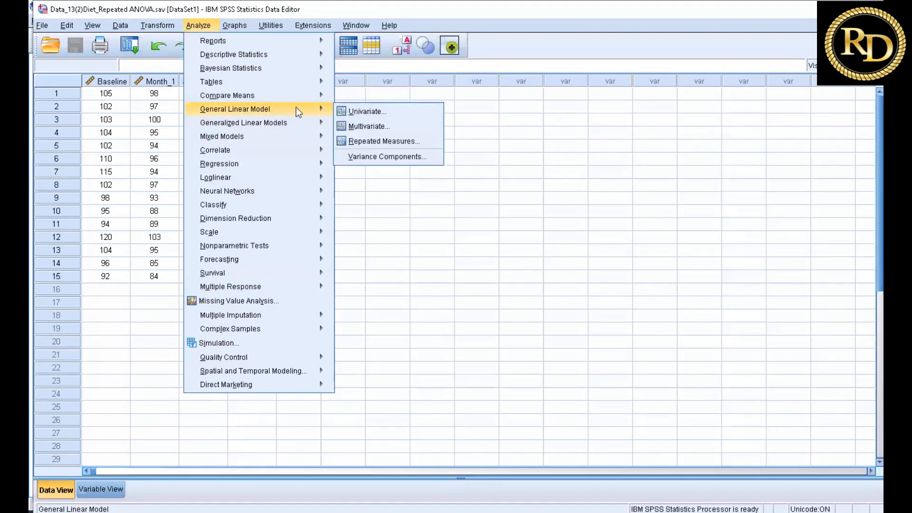
click(381, 141)
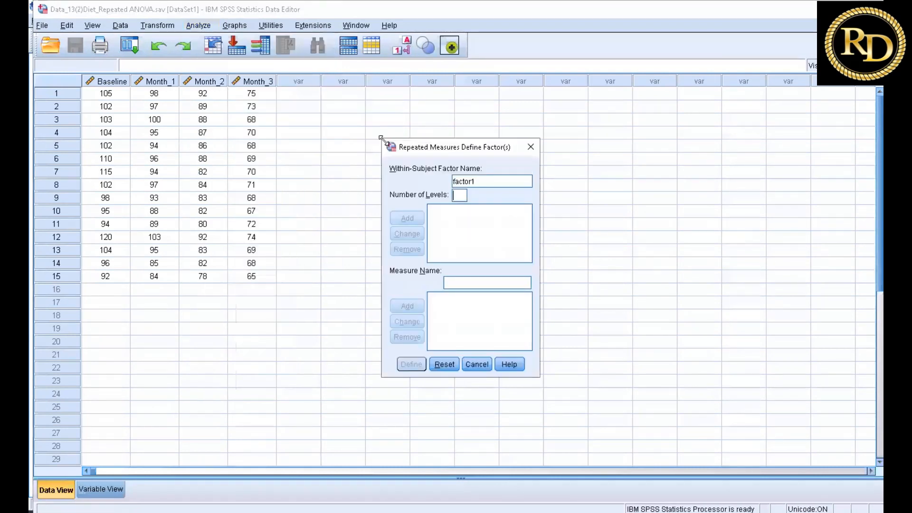
double_click(452, 182)
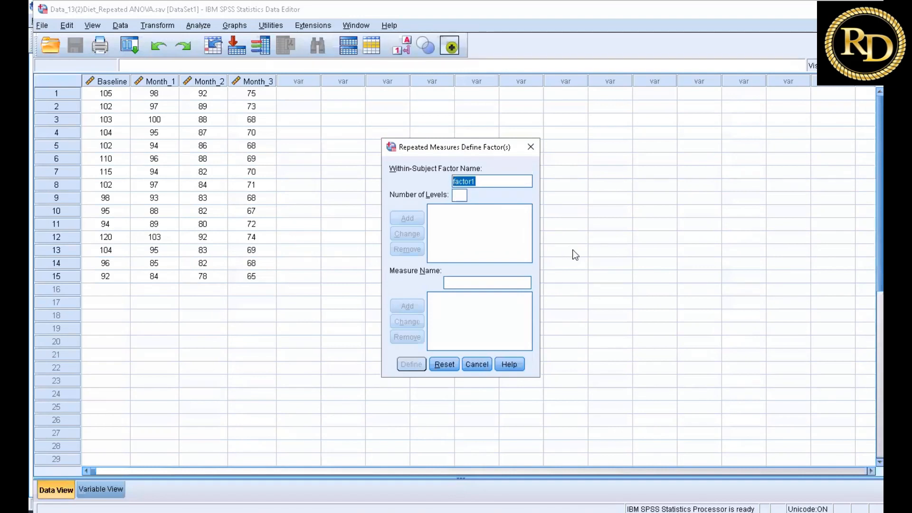
text(Diet)
text(4)
click(399, 218)
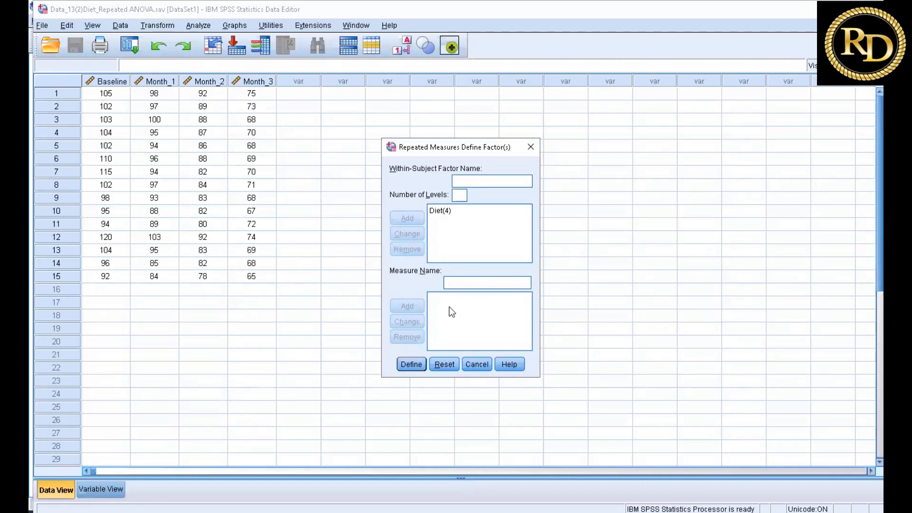
click(412, 365)
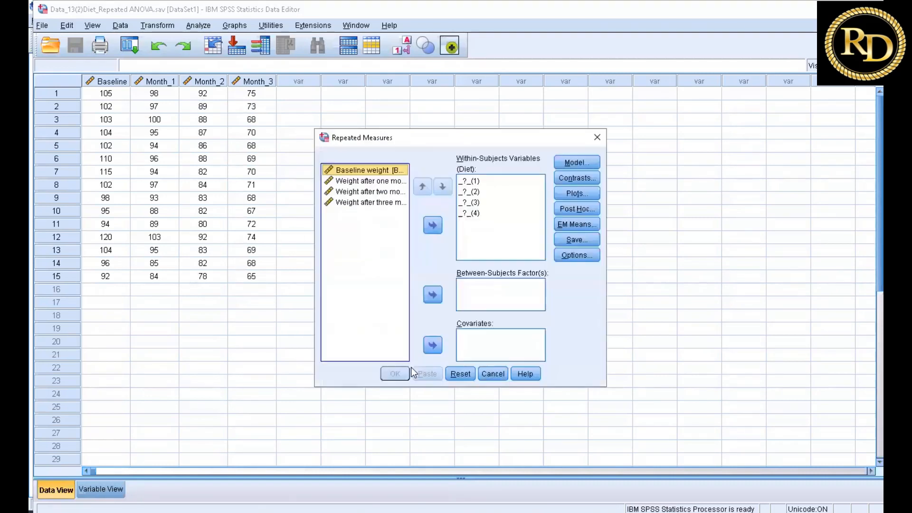
- Assign Baseline, Month_1, Month_2 and Month_3 as the within-subjects variables for Diet and keep the Full factorial model
key(ctrl+a)
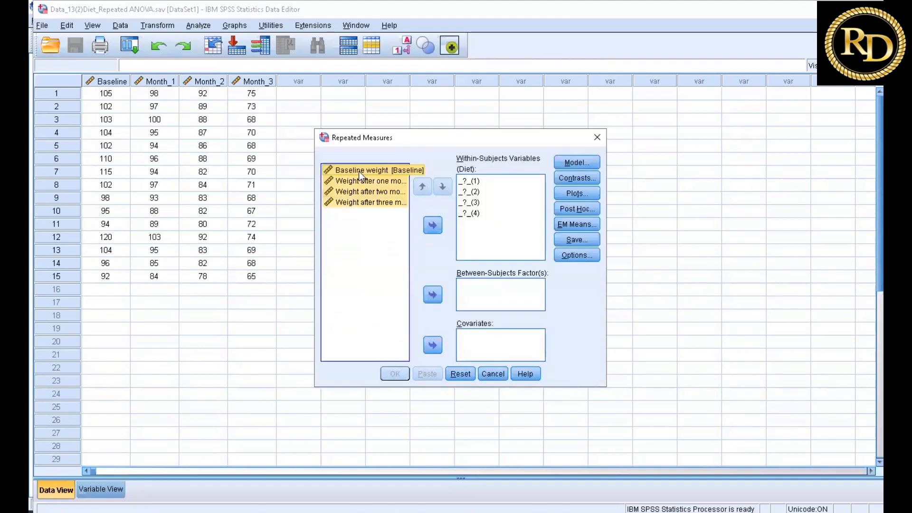
click(432, 228)
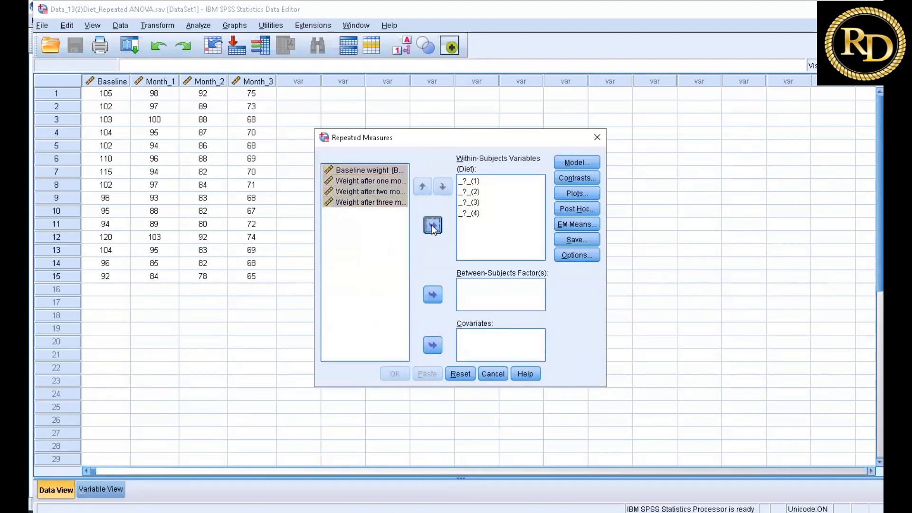
click(577, 162)
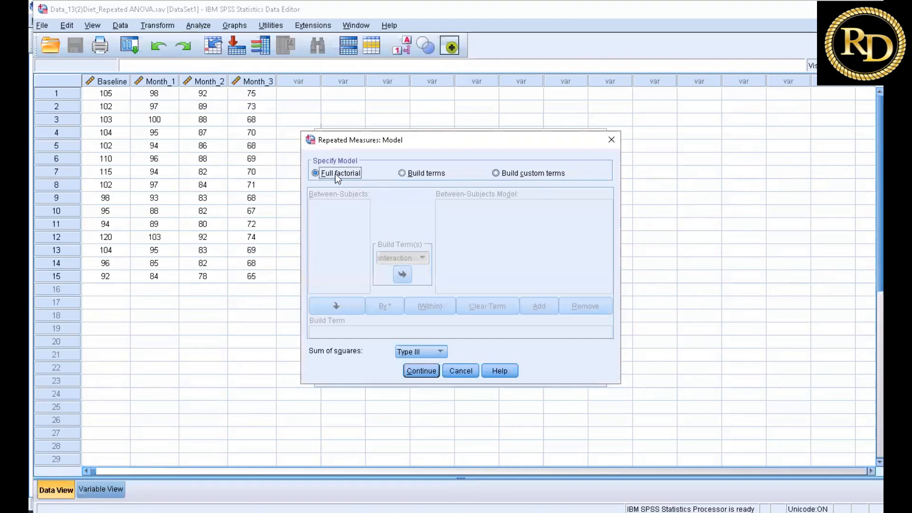
click(422, 369)
- Review the contrast choices for the Diet factor and keep the Polynomial contrast
click(575, 178)
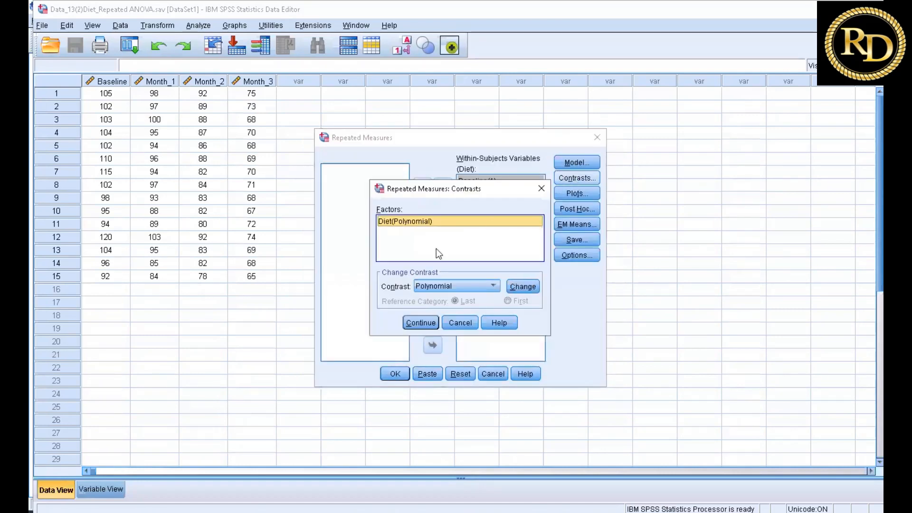
click(495, 285)
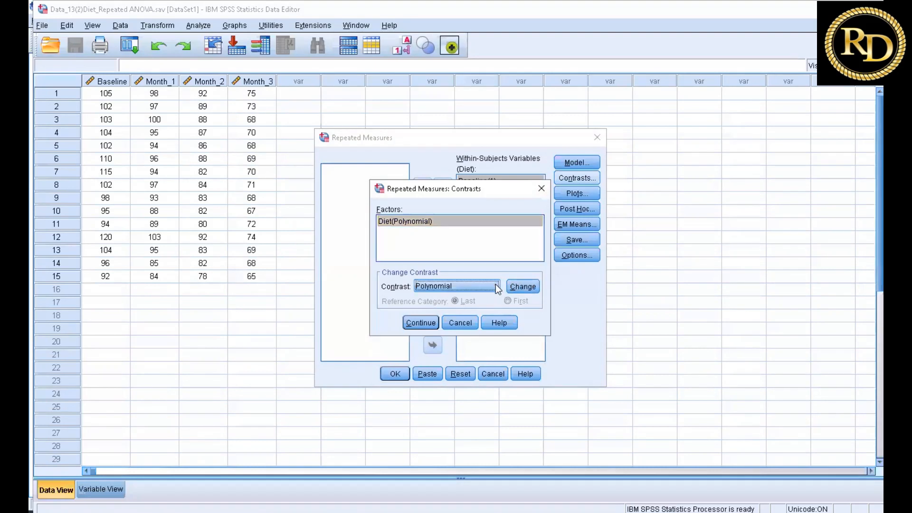
click(494, 285)
click(419, 327)
- Check the profile plot and post hoc options without adding any, and run the repeated-measures ANOVA
click(584, 193)
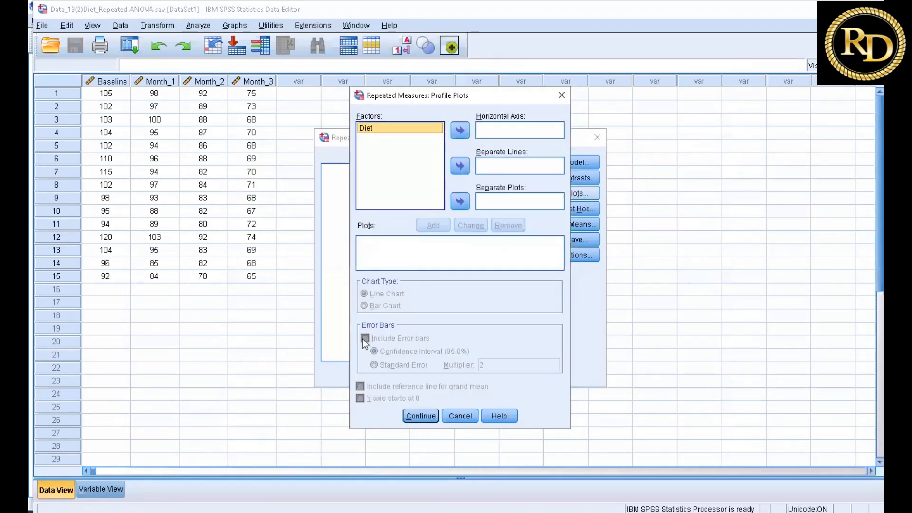
click(420, 416)
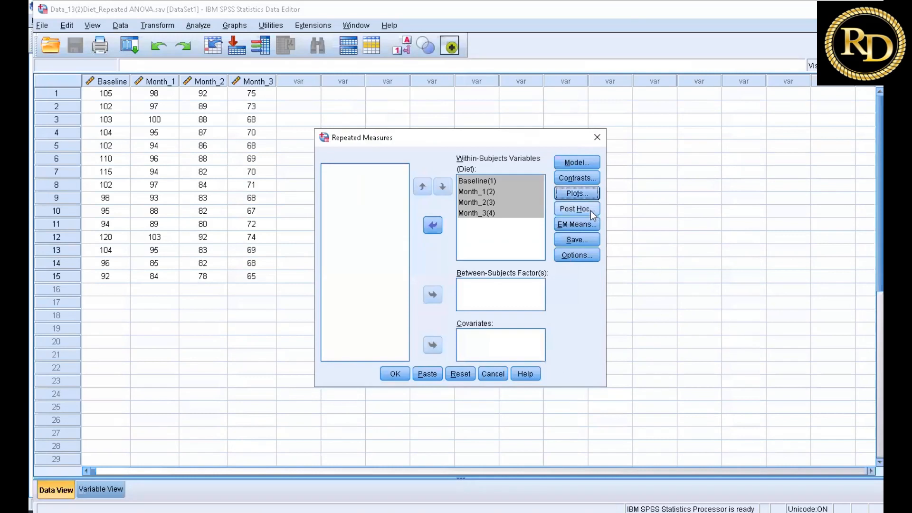
click(581, 210)
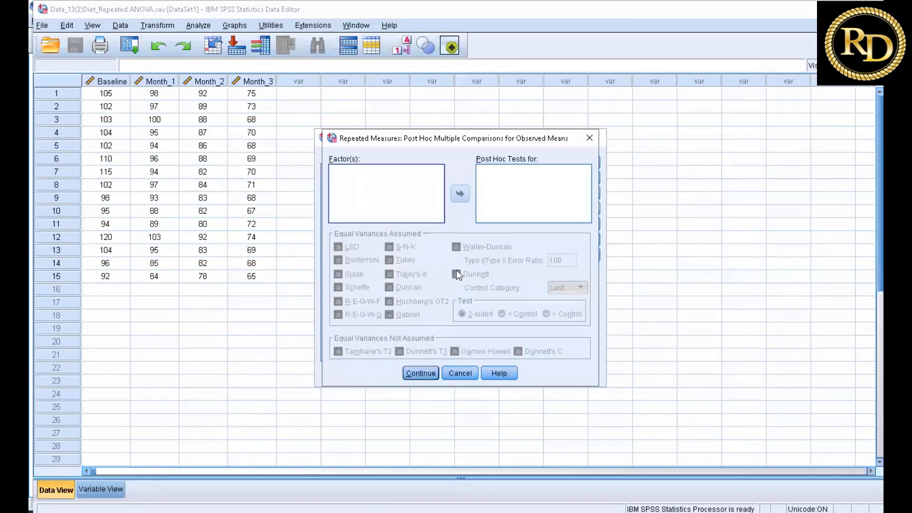
click(421, 373)
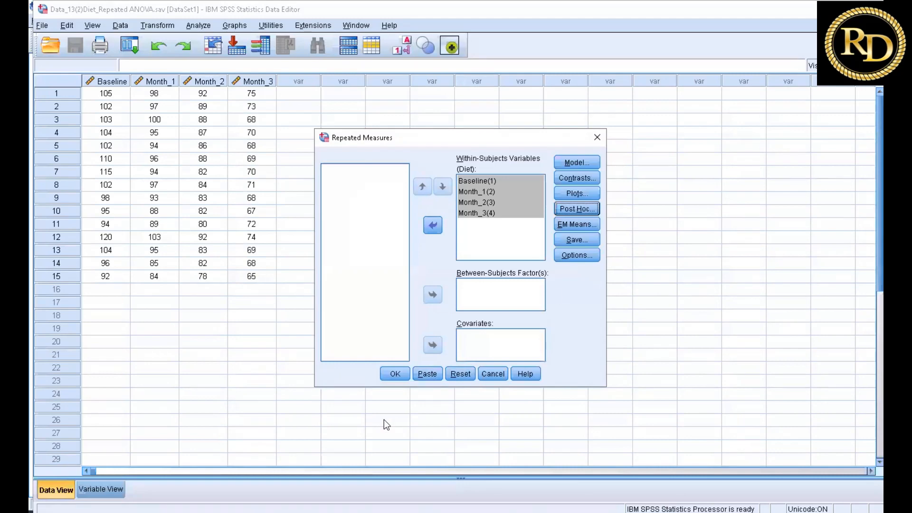
click(396, 373)
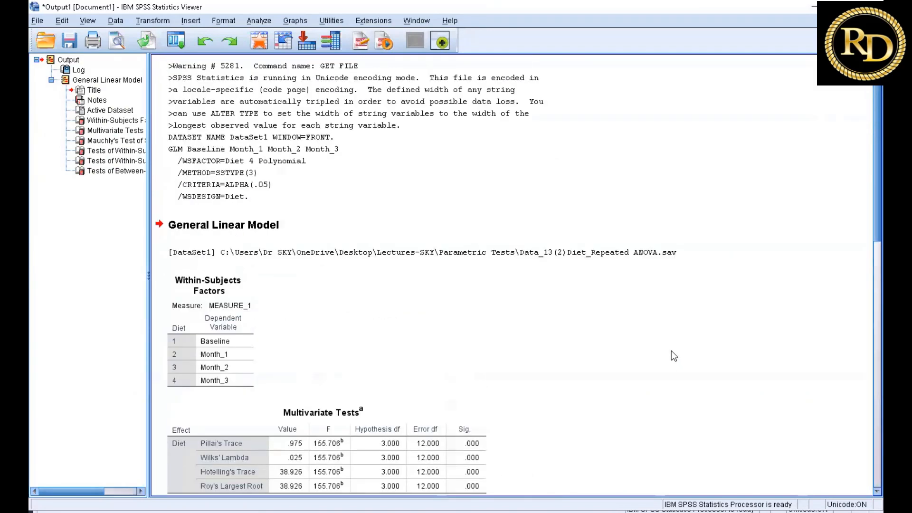
- Examine the Multivariate Tests, Mauchly's Test of Sphericity, Within-Subjects Effects and Contrasts, and Between-Subjects Effects tables for Diet
scroll(672, 350, down, 5)
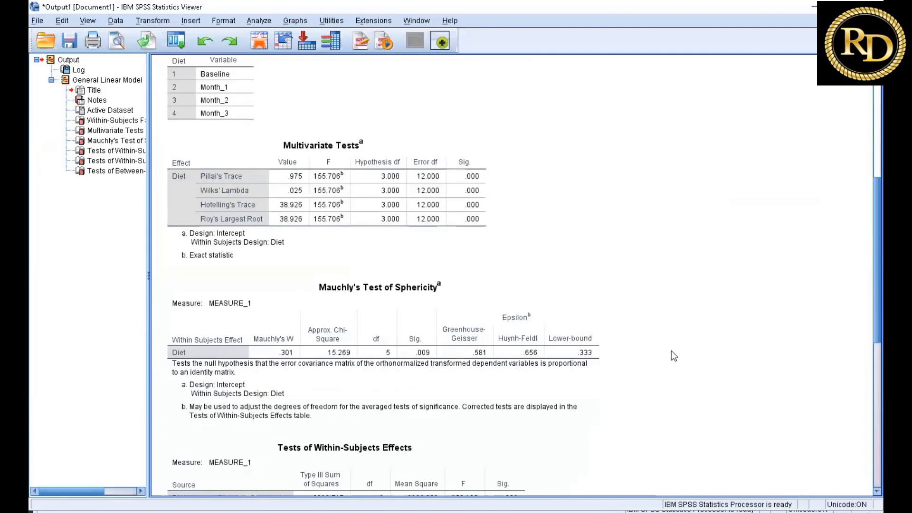
click(302, 191)
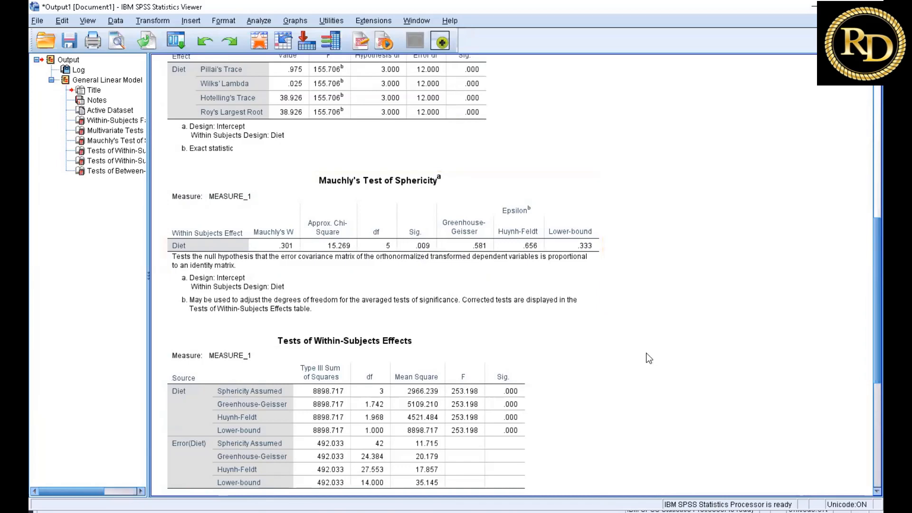
scroll(651, 354, down, 3)
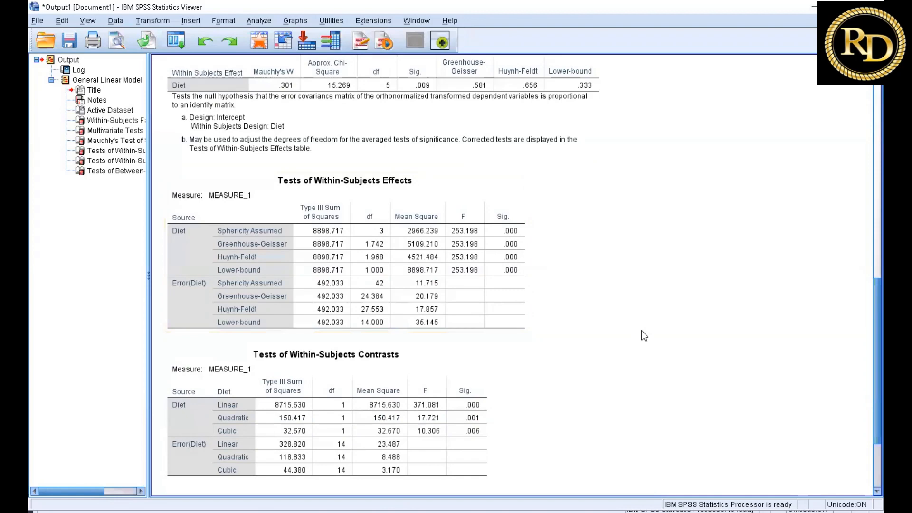
scroll(644, 336, down, 5)
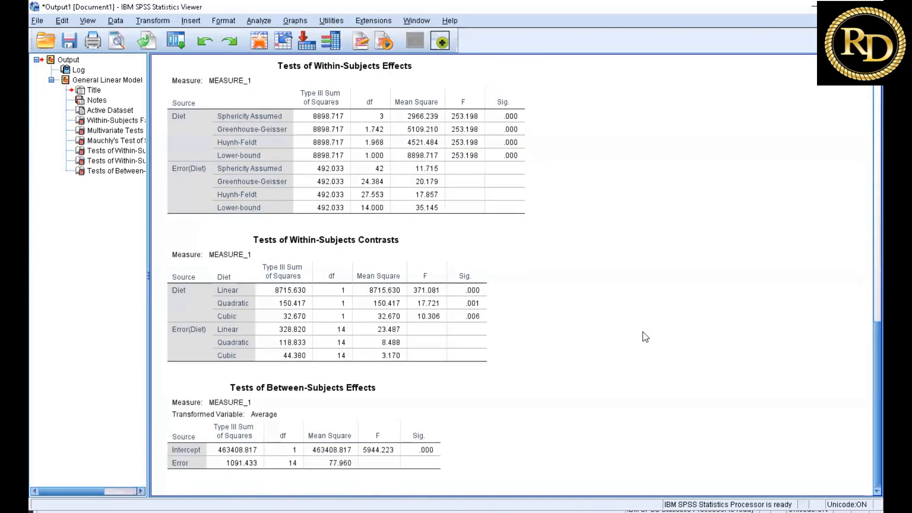